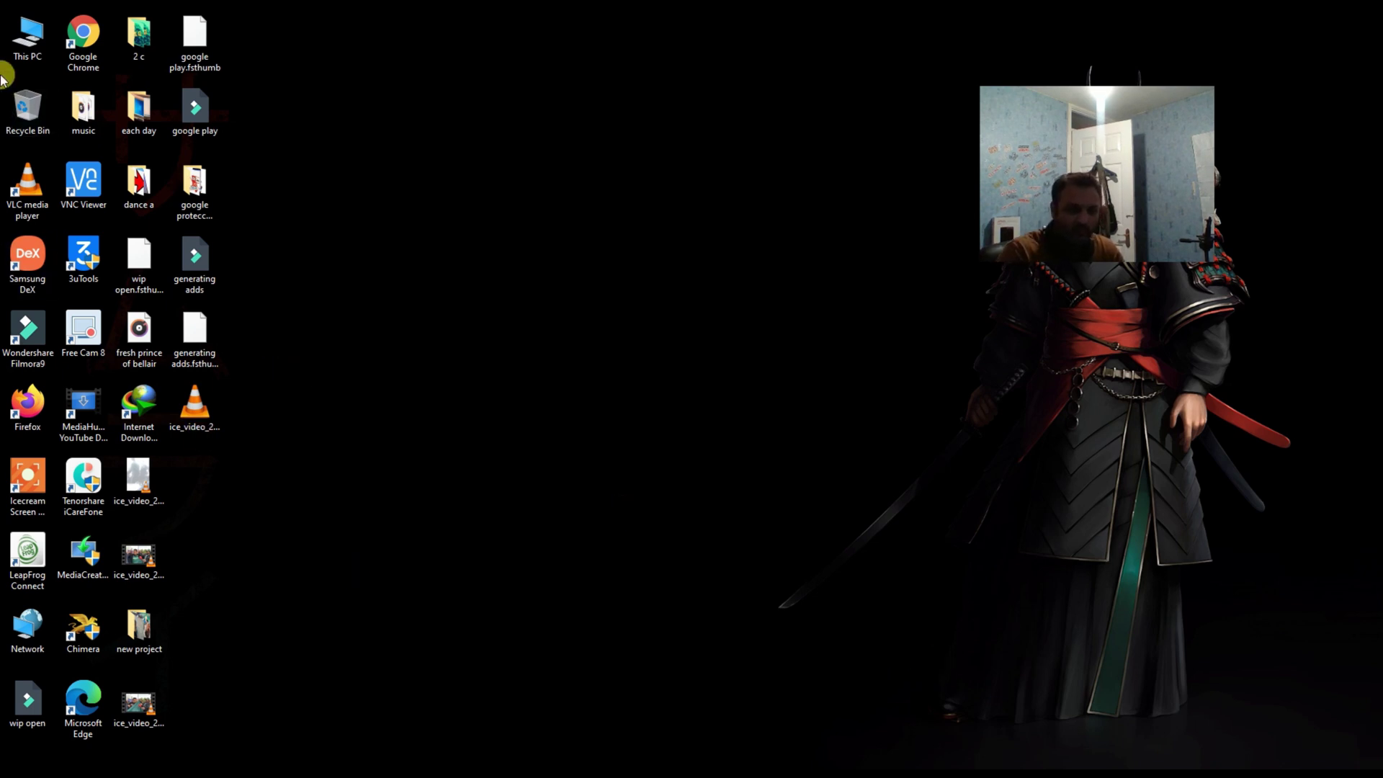
# Open the empty 'dex transfer' folder on DATA (D:) via This PC, then restore the window
pyautogui.doubleClick(28, 38)
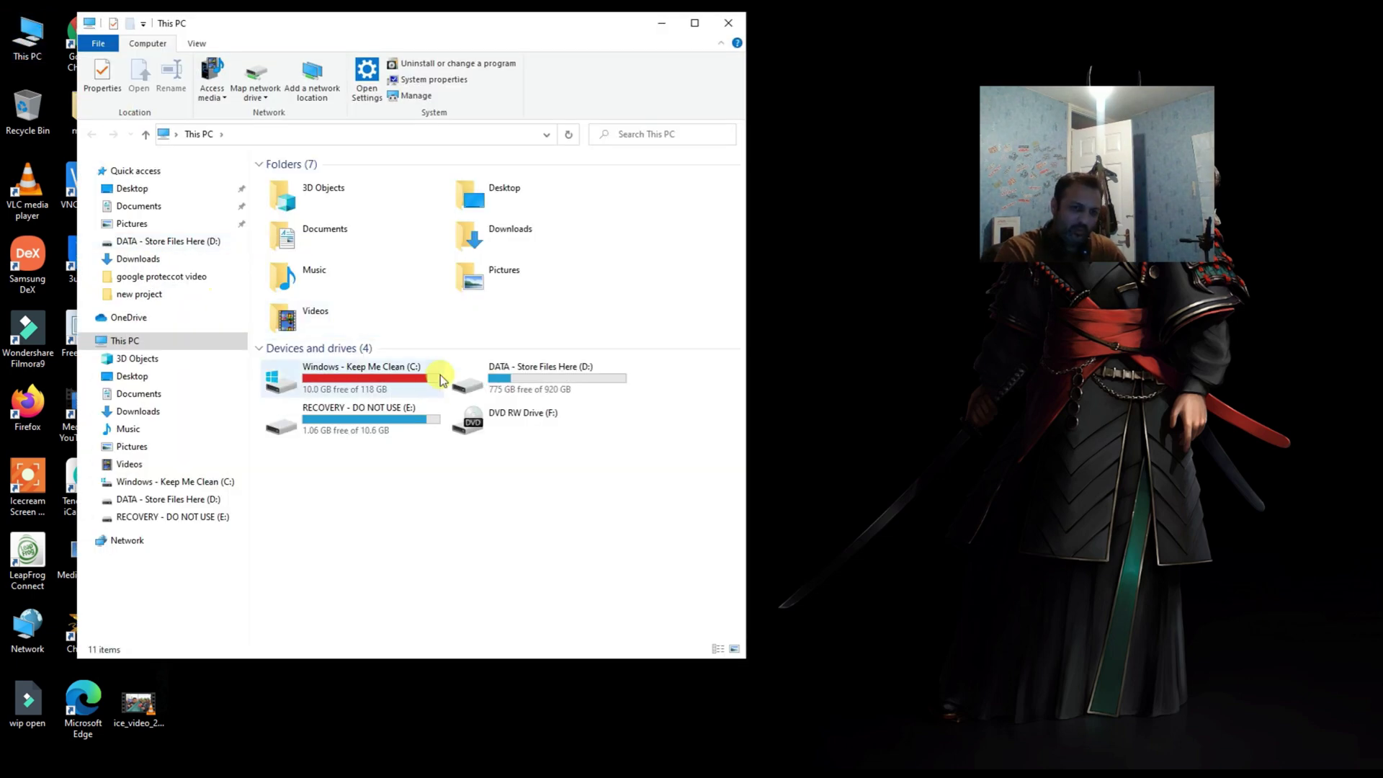
pyautogui.click(549, 388)
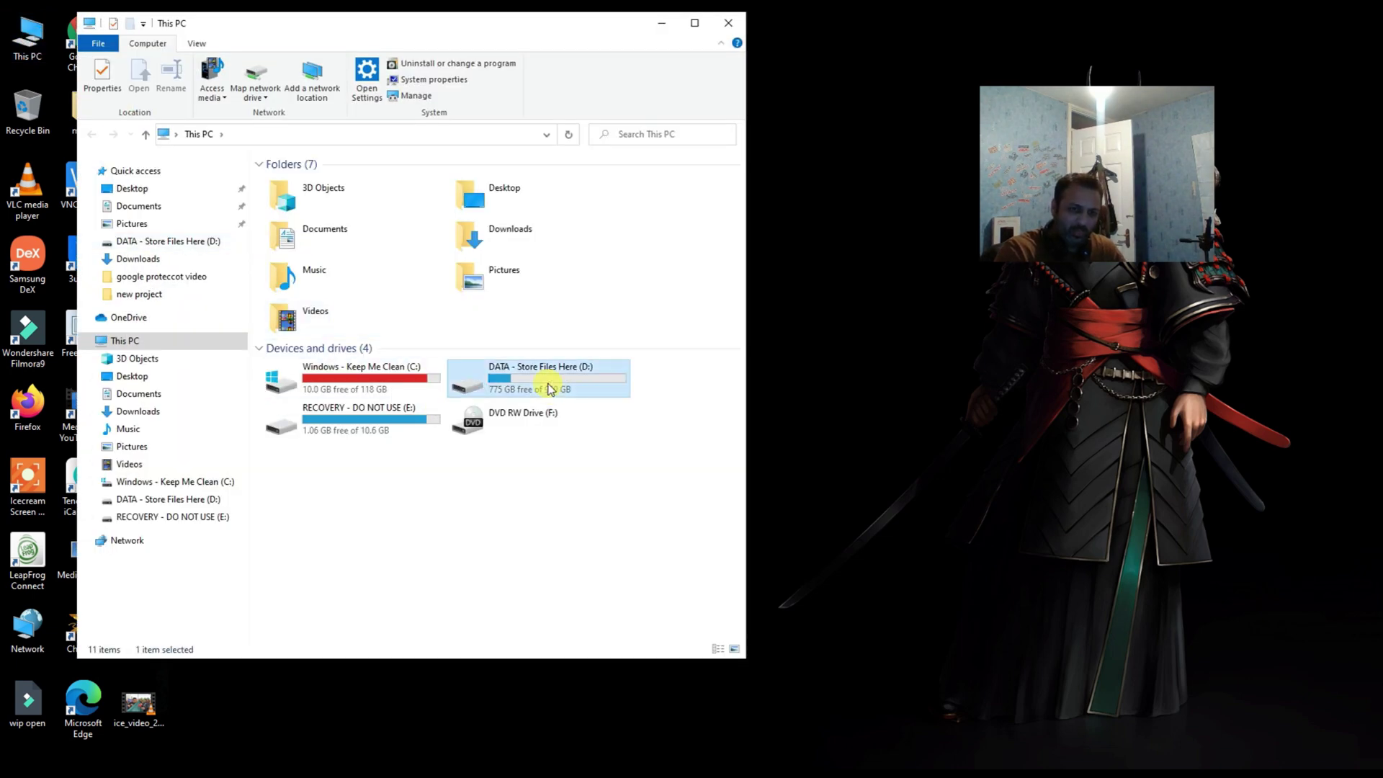
pyautogui.doubleClick(549, 390)
pyautogui.doubleClick(509, 14)
pyautogui.click(221, 192)
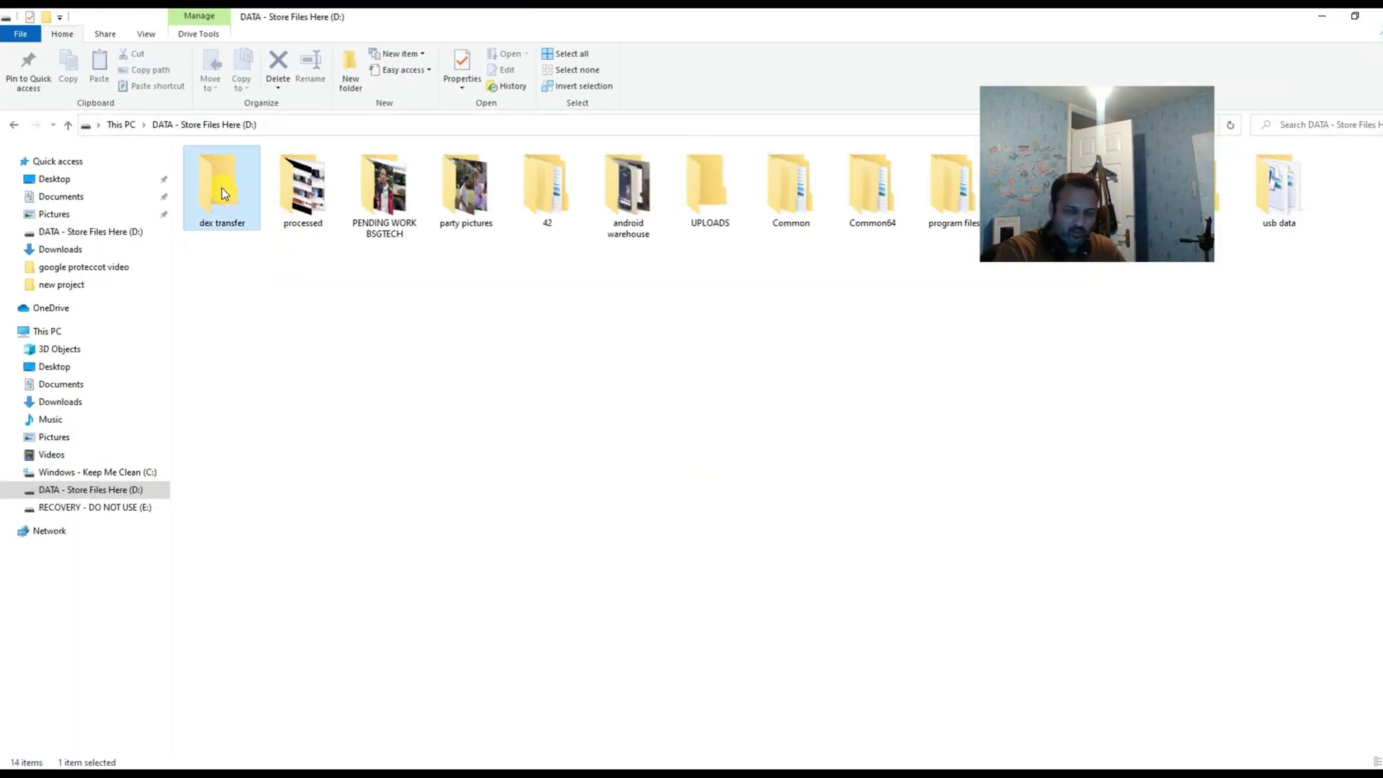
pyautogui.doubleClick(222, 193)
pyautogui.moveTo(1167, 147); pyautogui.dragTo(1328, 122)
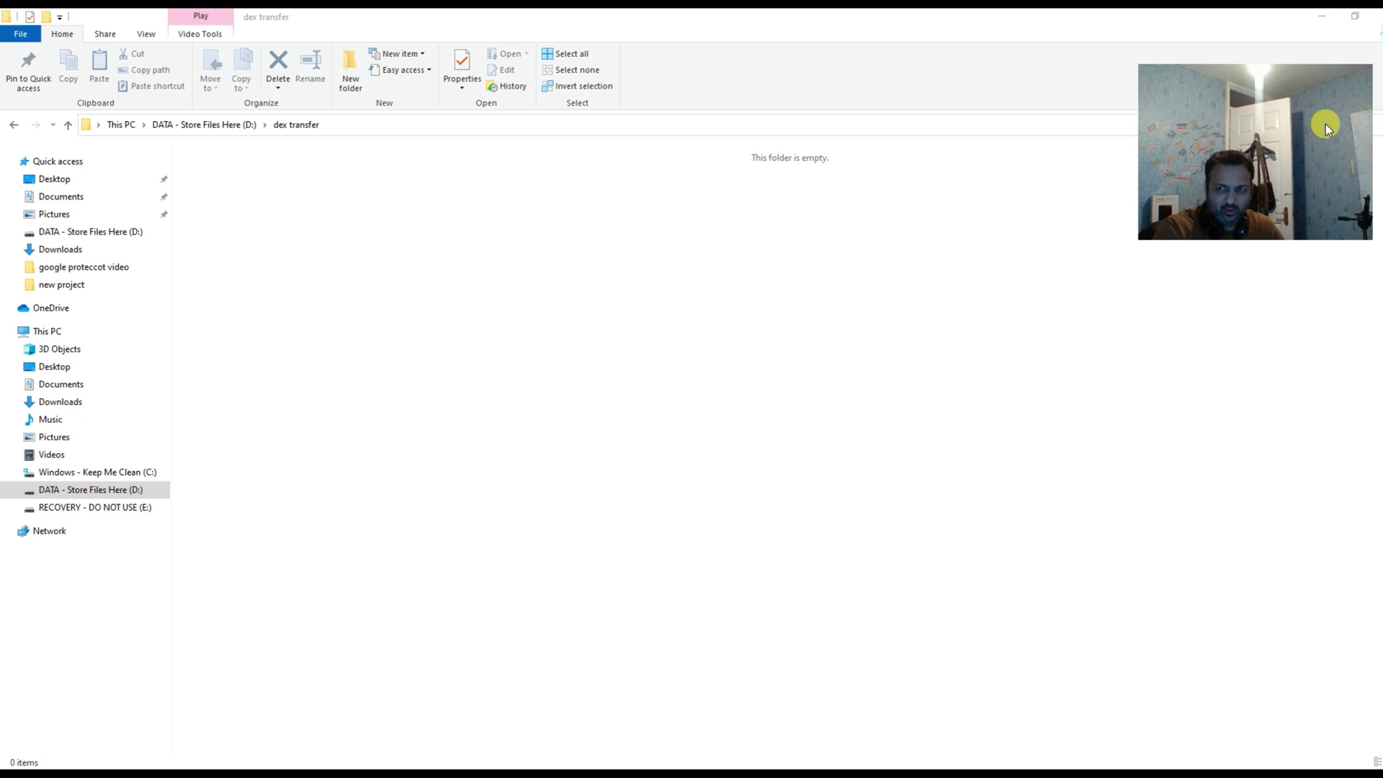
pyautogui.doubleClick(437, 13)
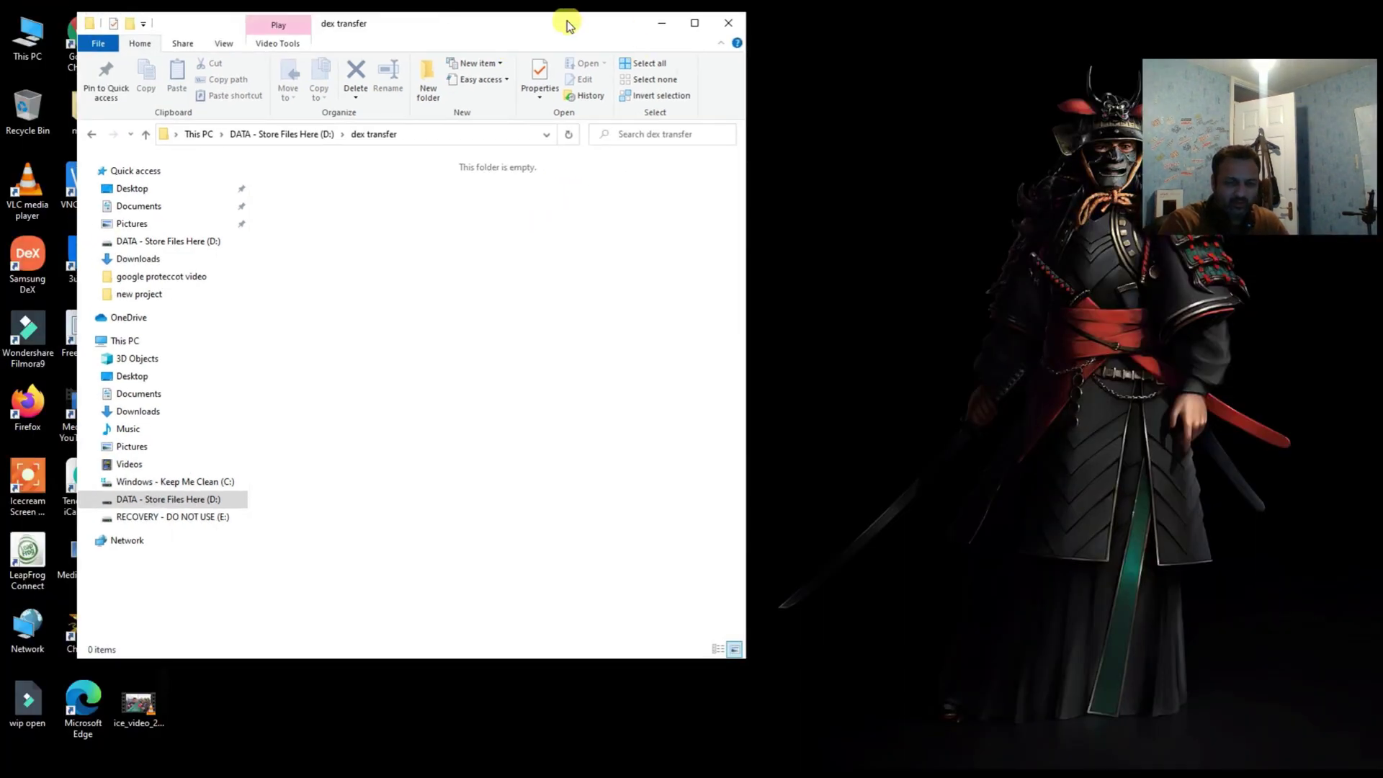
pyautogui.moveTo(565, 23); pyautogui.dragTo(683, 31)
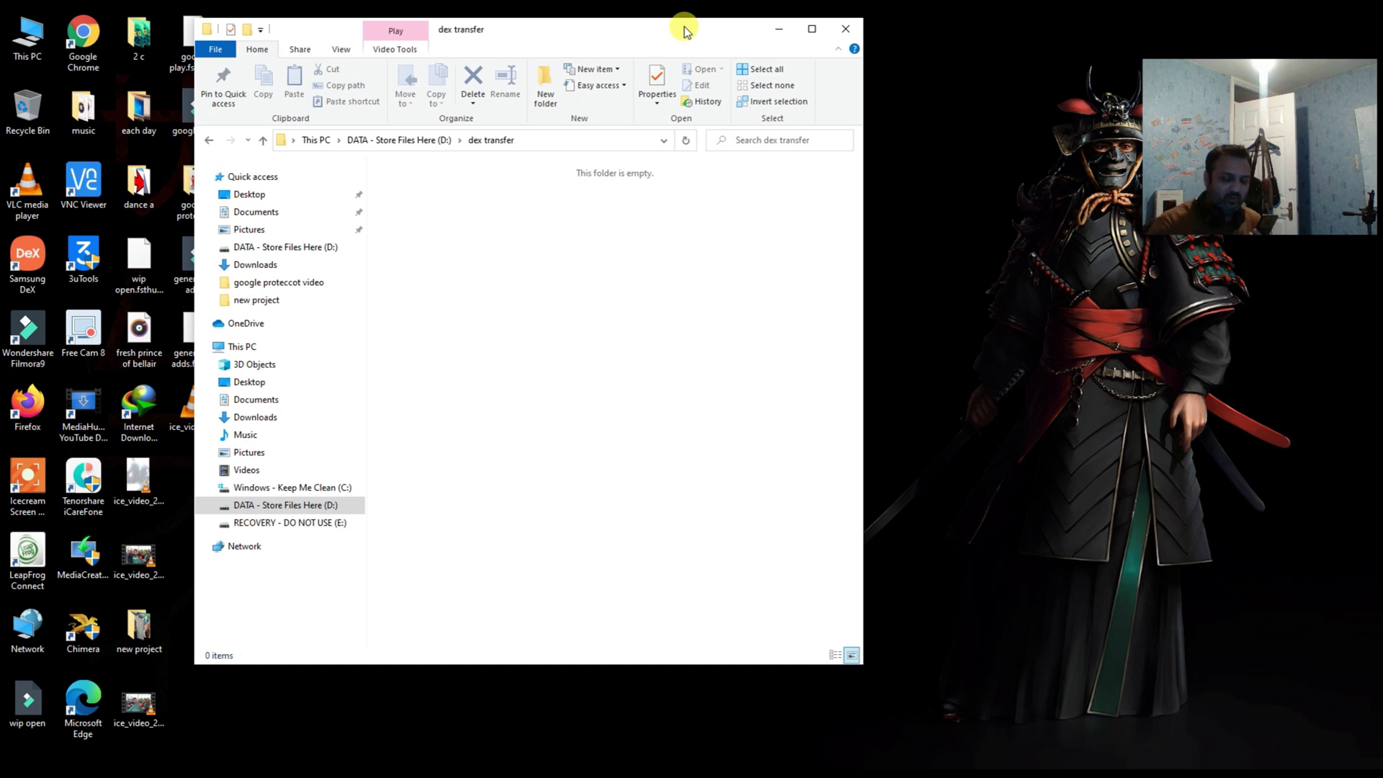
# Launch Samsung DeX from its desktop shortcut and bring it forward beside the folder window
pyautogui.moveTo(558, 33); pyautogui.dragTo(623, 32)
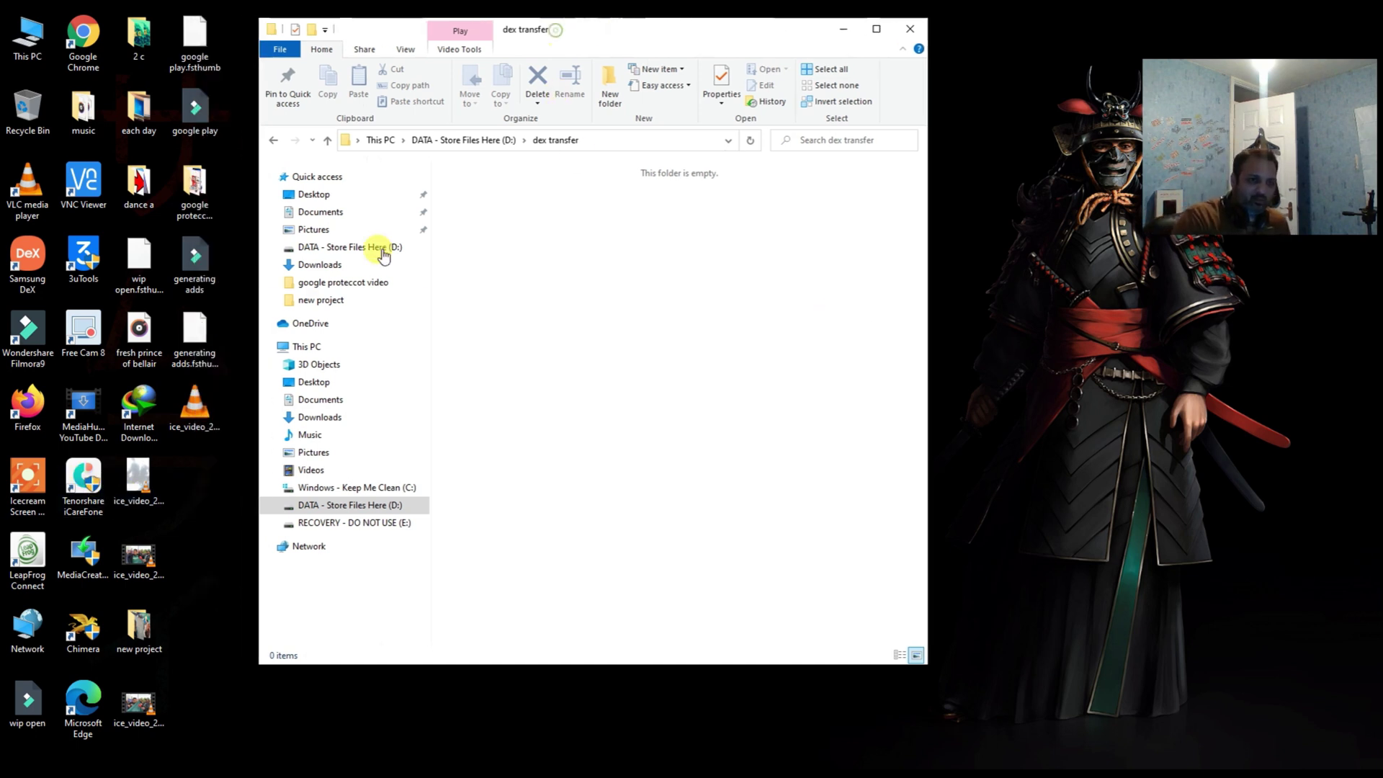
pyautogui.doubleClick(20, 286)
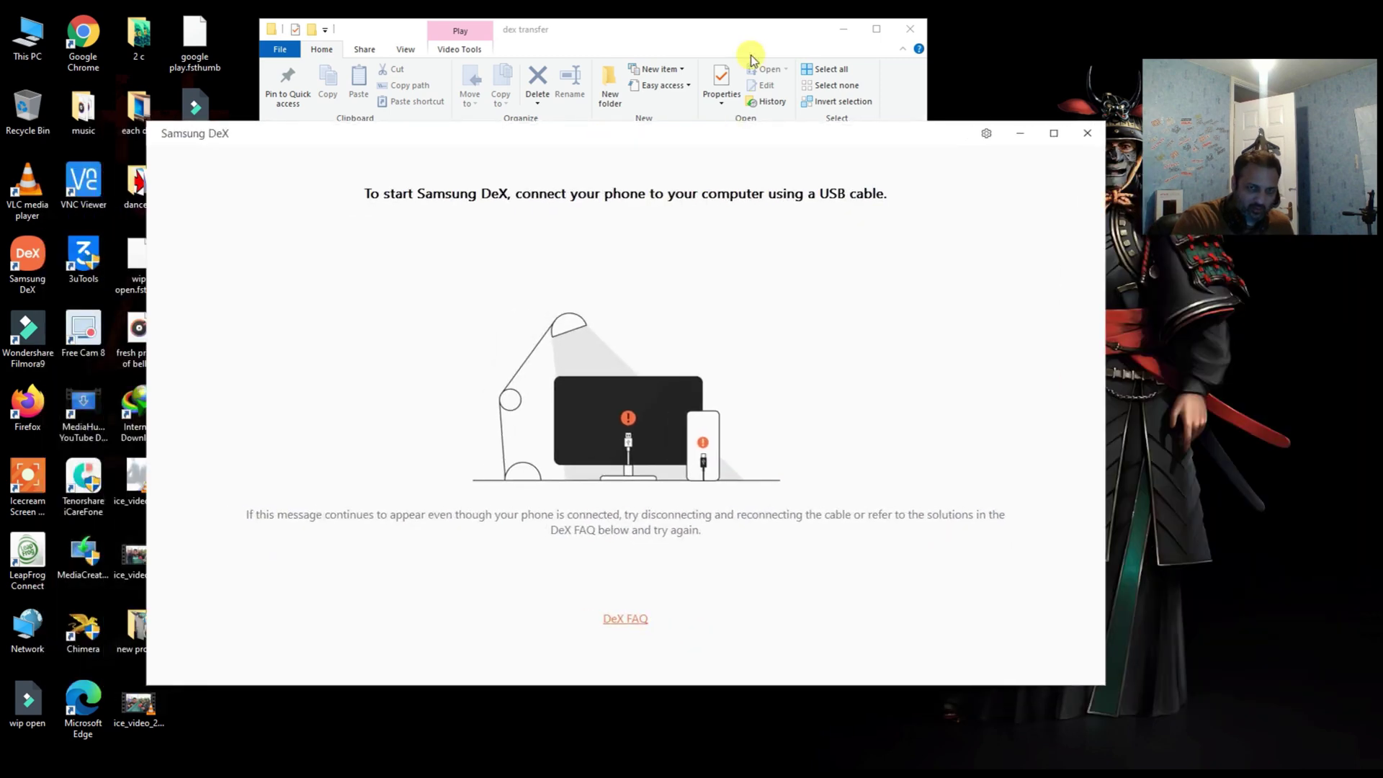
pyautogui.moveTo(711, 29); pyautogui.dragTo(538, 29)
pyautogui.click(846, 153)
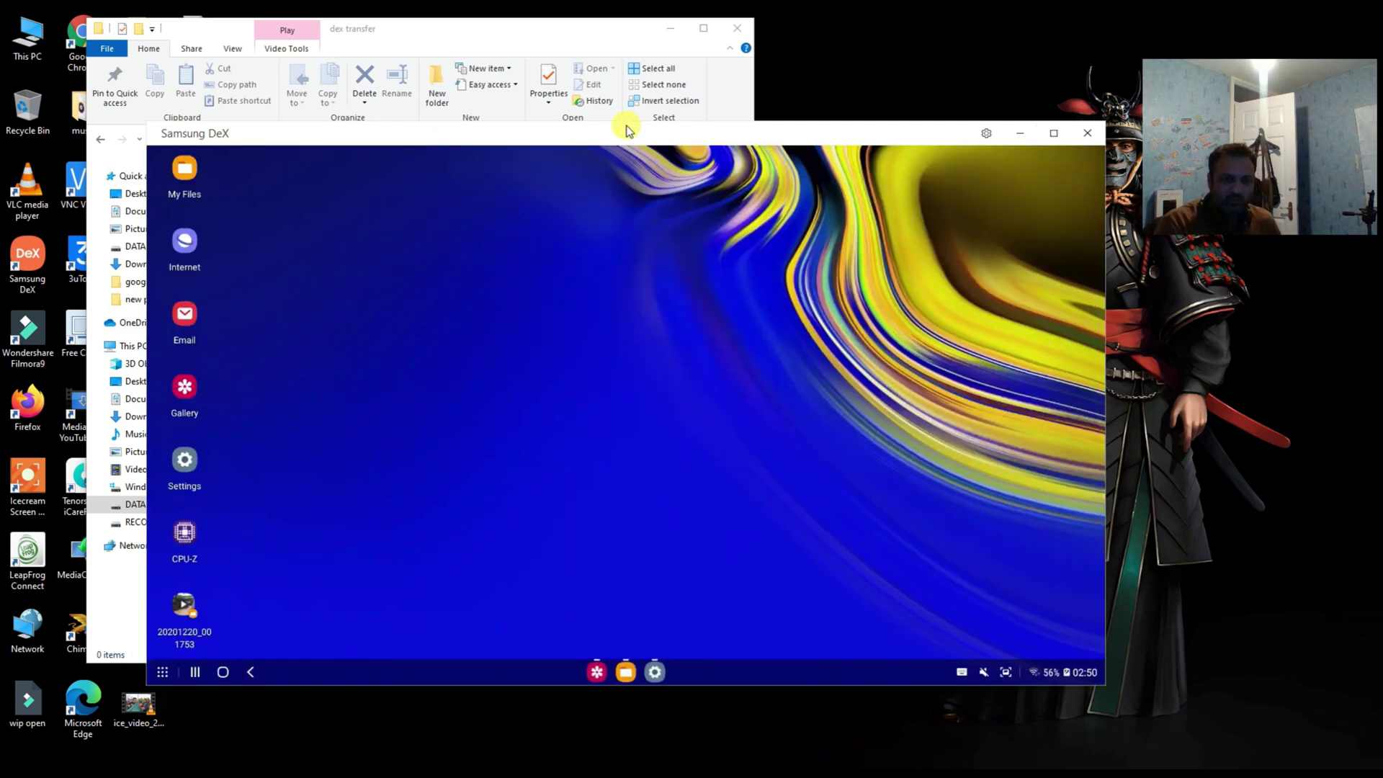
# Place the DeX window to the right of the 'dex transfer' folder window
pyautogui.moveTo(627, 130); pyautogui.dragTo(855, 83)
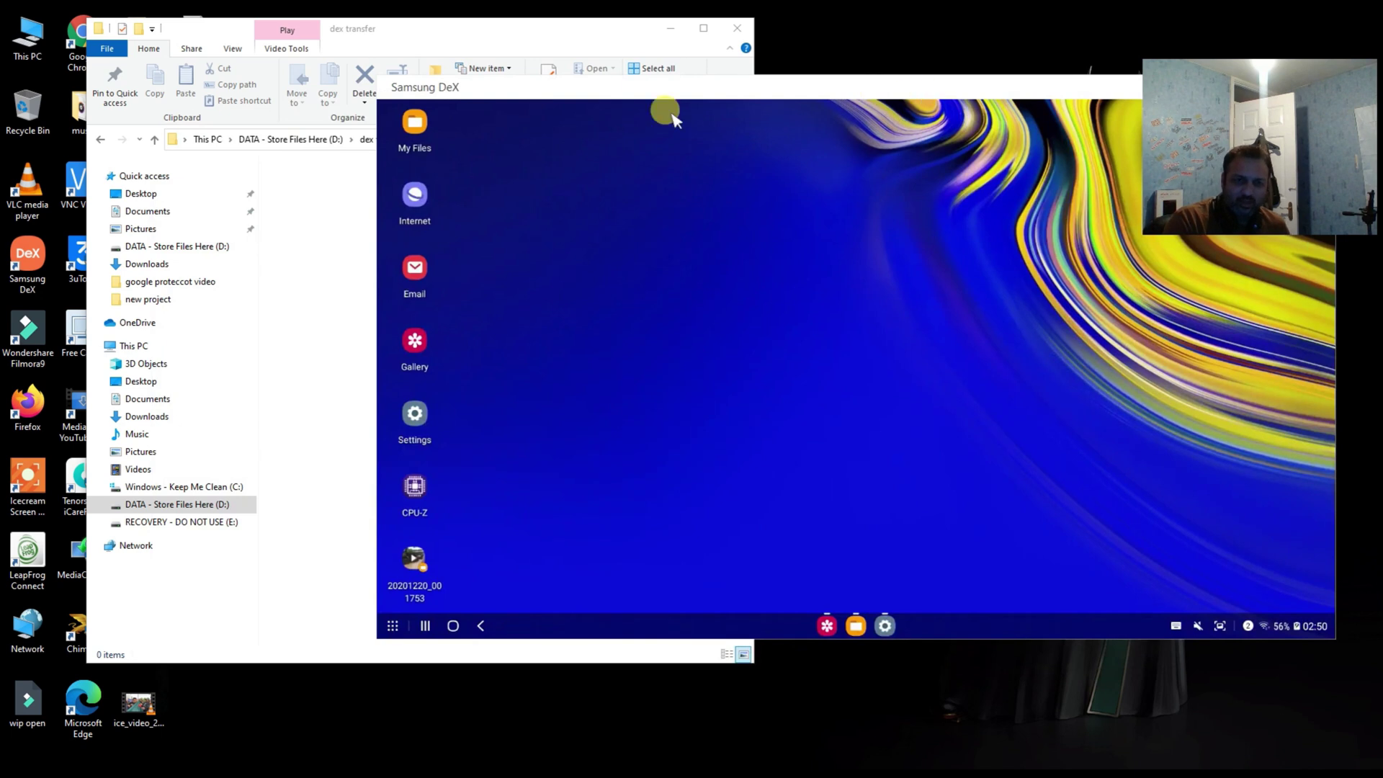
pyautogui.moveTo(549, 36)
pyautogui.mouseDown()
pyautogui.moveTo(448, 25)
pyautogui.moveTo(537, 38)
pyautogui.mouseUp()
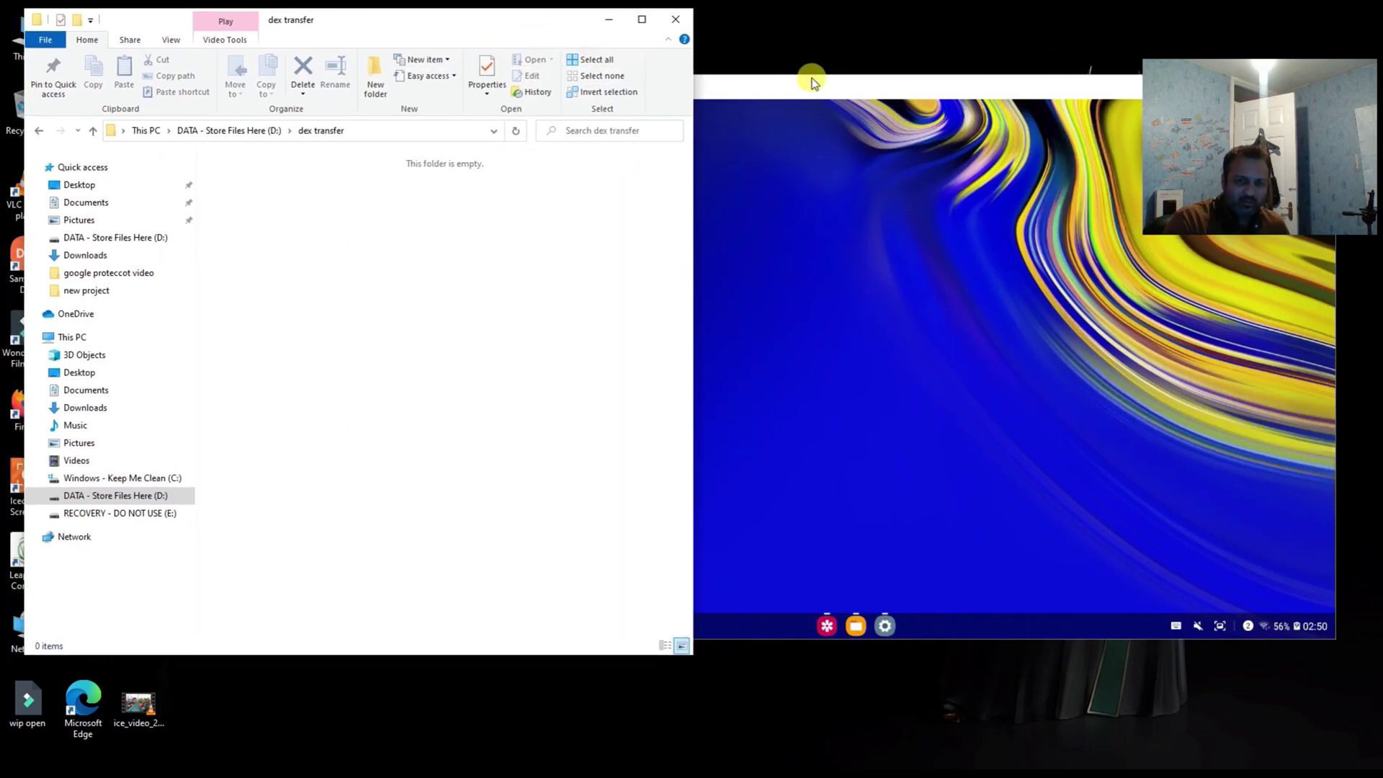
pyautogui.moveTo(813, 82); pyautogui.dragTo(777, 96)
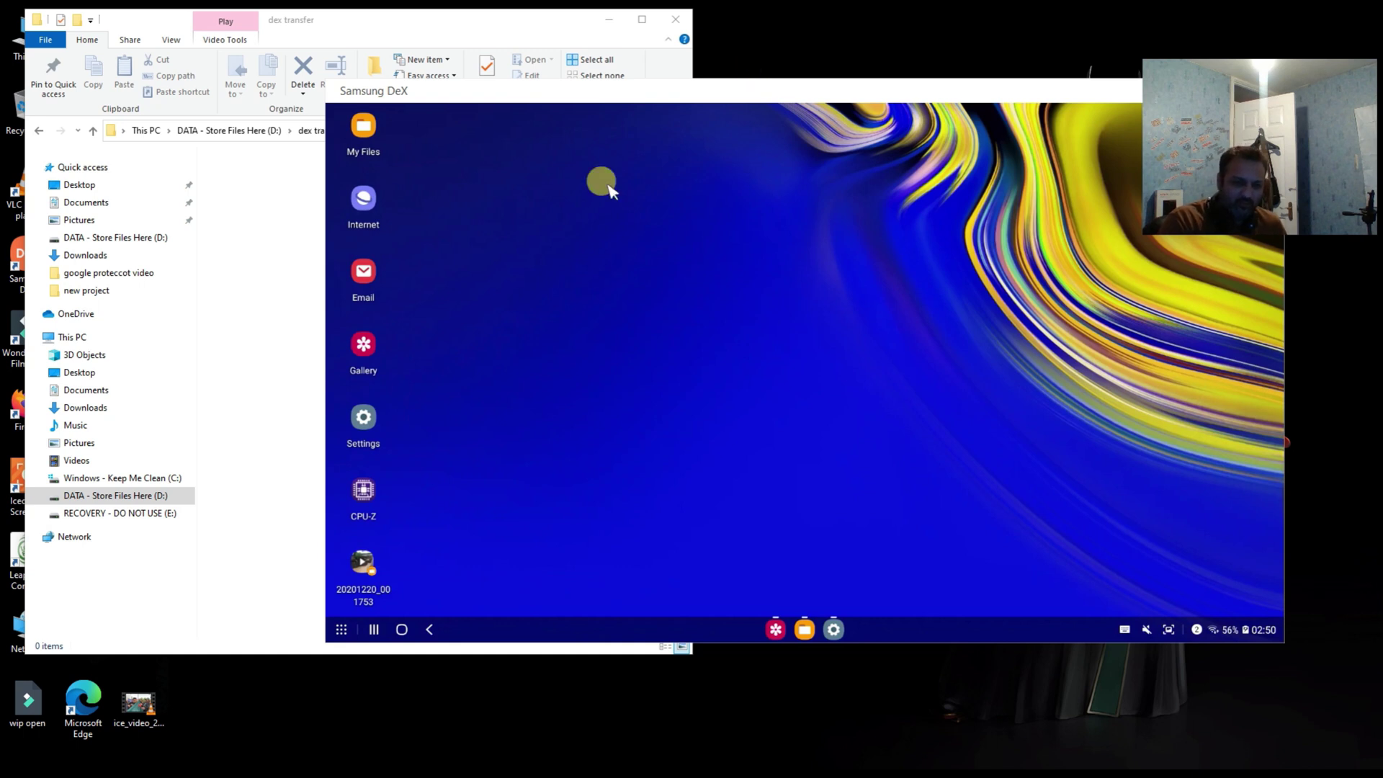
pyautogui.moveTo(636, 88); pyautogui.dragTo(778, 93)
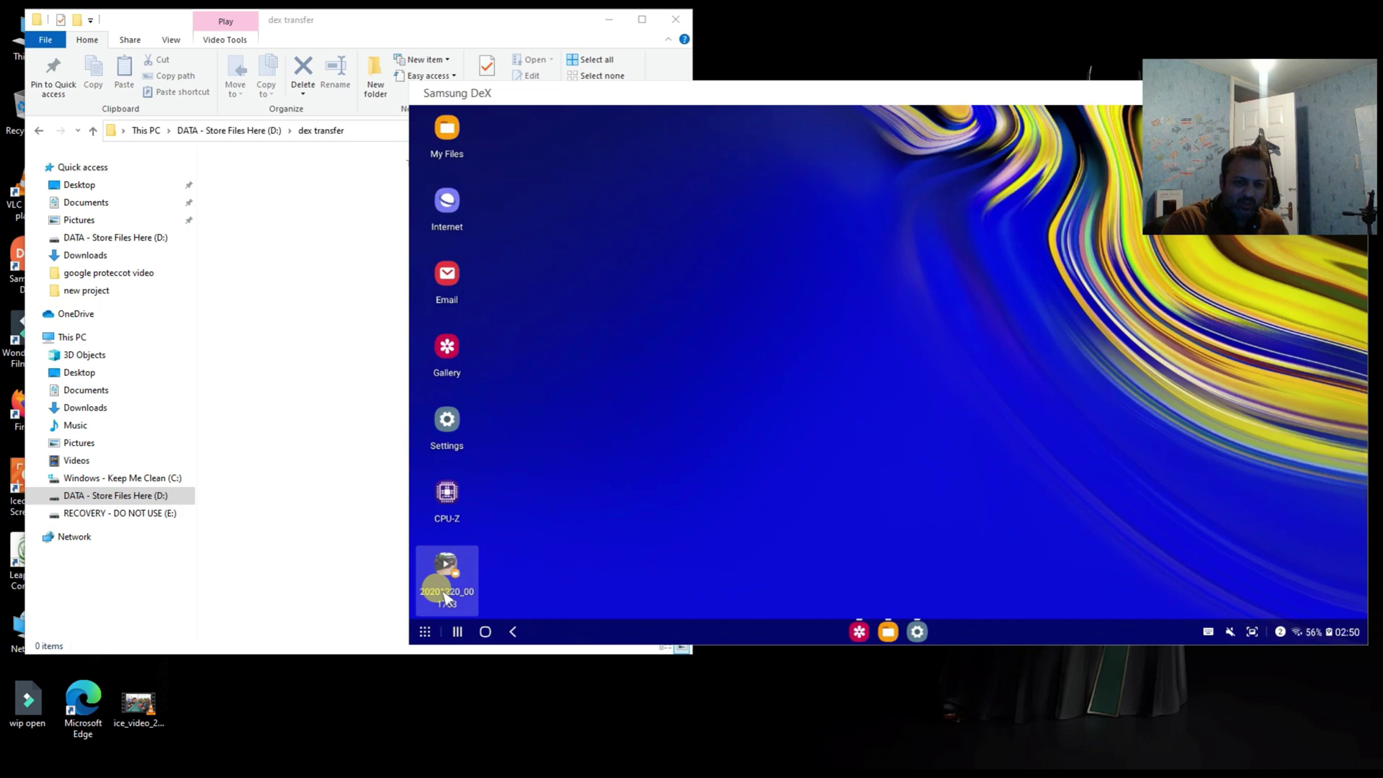
pyautogui.doubleClick(447, 346)
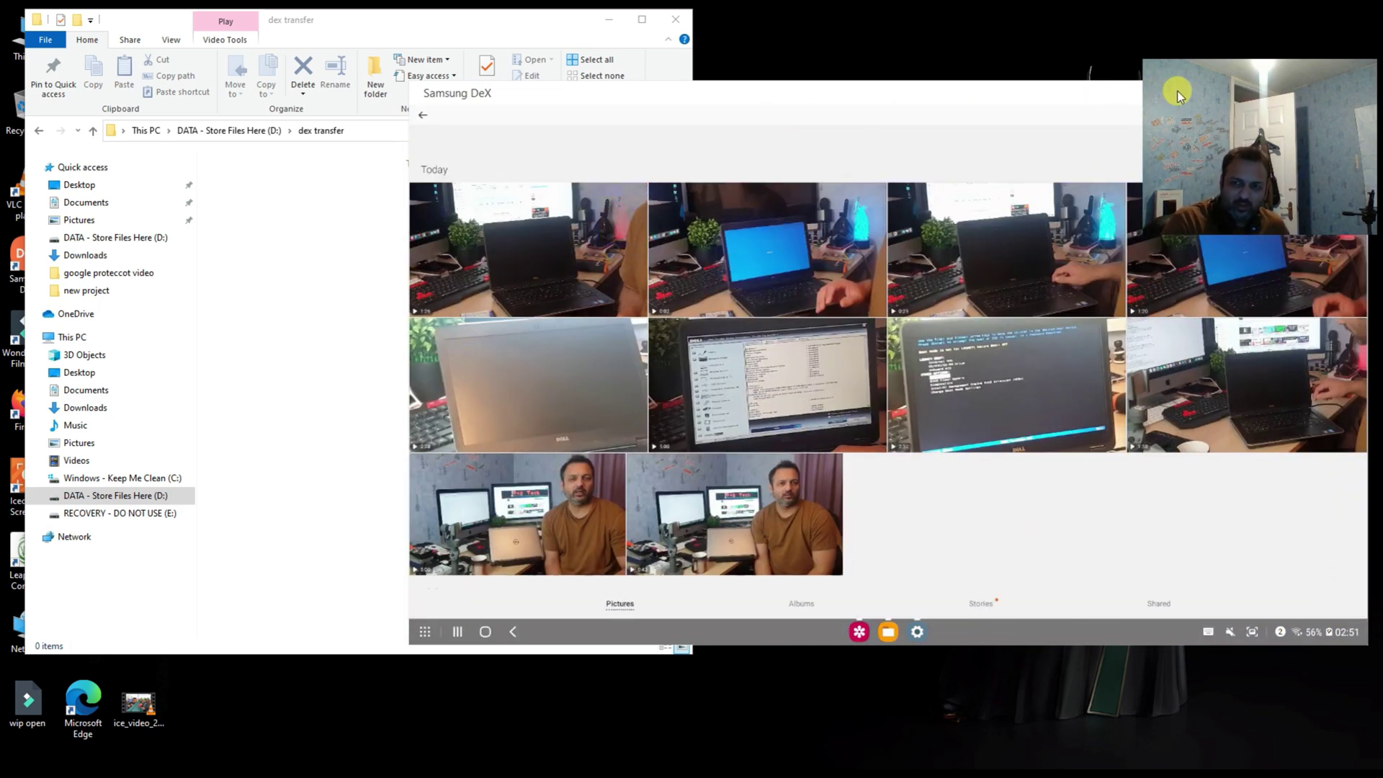
pyautogui.moveTo(976, 95); pyautogui.dragTo(930, 44)
pyautogui.scroll(-2, 846, 409)
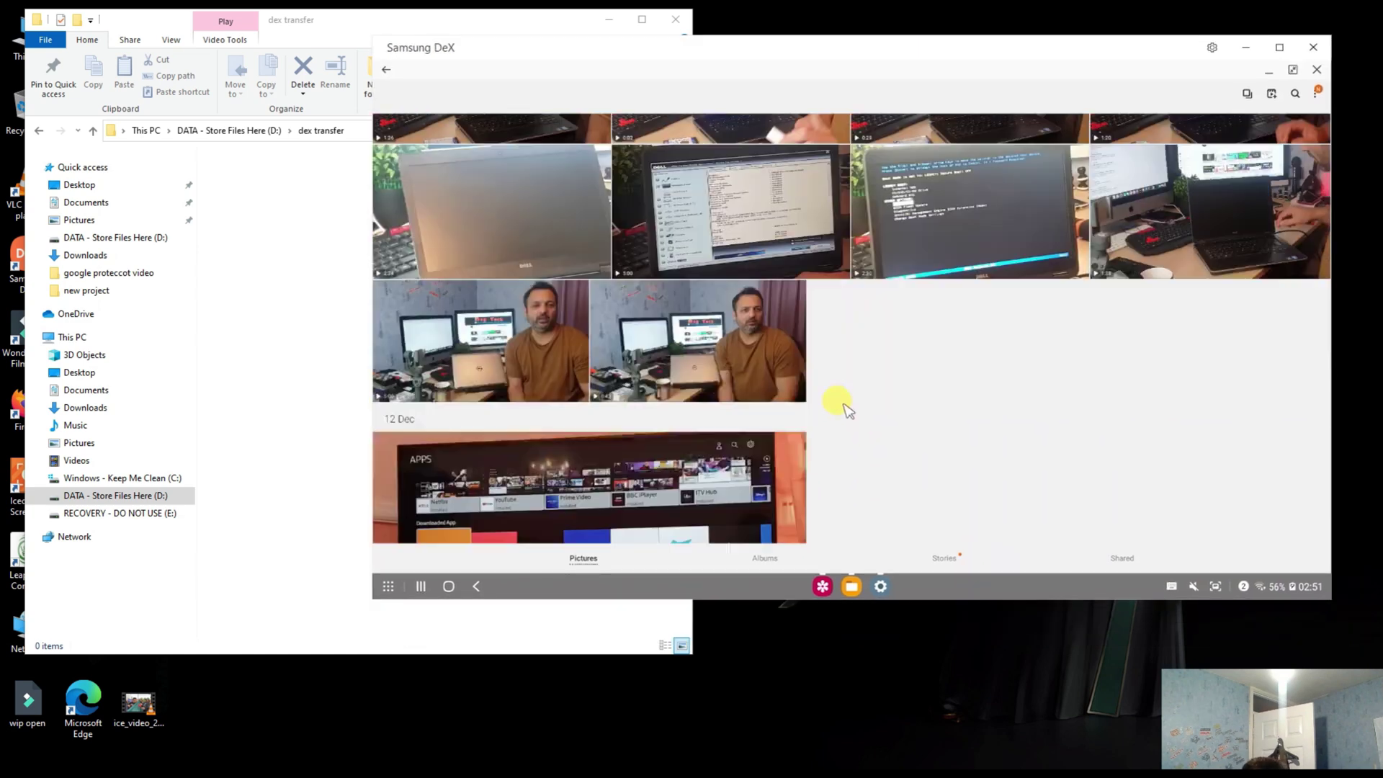
pyautogui.scroll(-2, 846, 408)
pyautogui.scroll(-1, 848, 411)
pyautogui.scroll(-2, 849, 413)
pyautogui.scroll(-2, 855, 417)
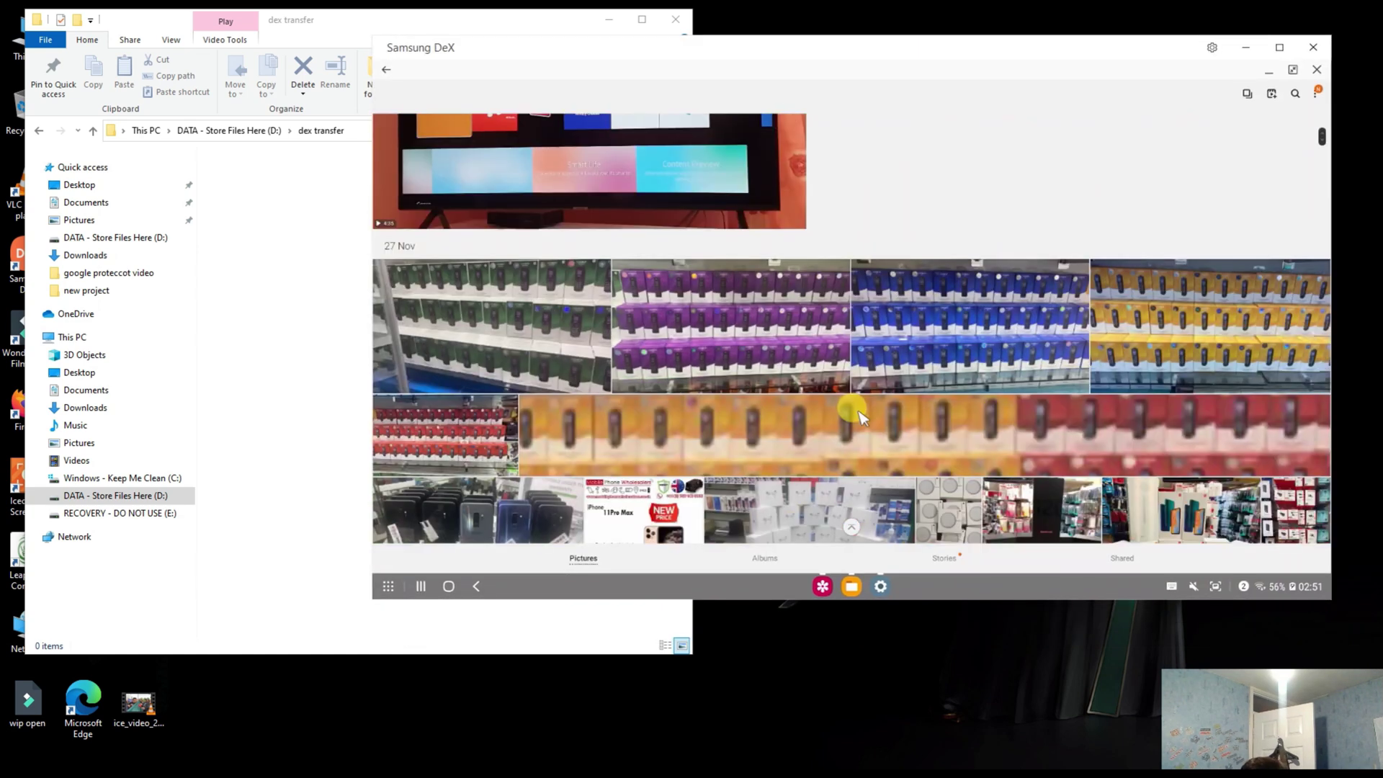
pyautogui.scroll(3, 855, 416)
pyautogui.scroll(4, 855, 416)
pyautogui.scroll(2, 855, 415)
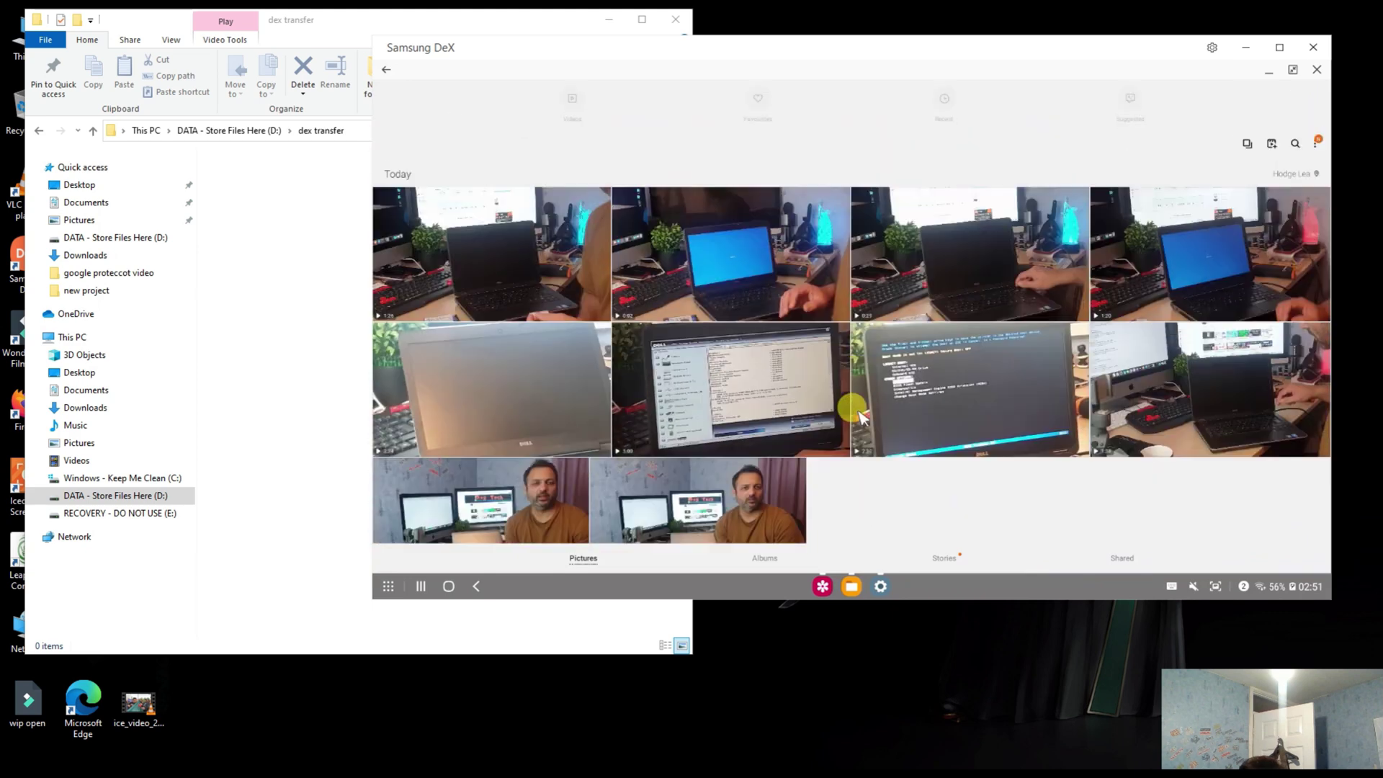
pyautogui.scroll(-2, 855, 412)
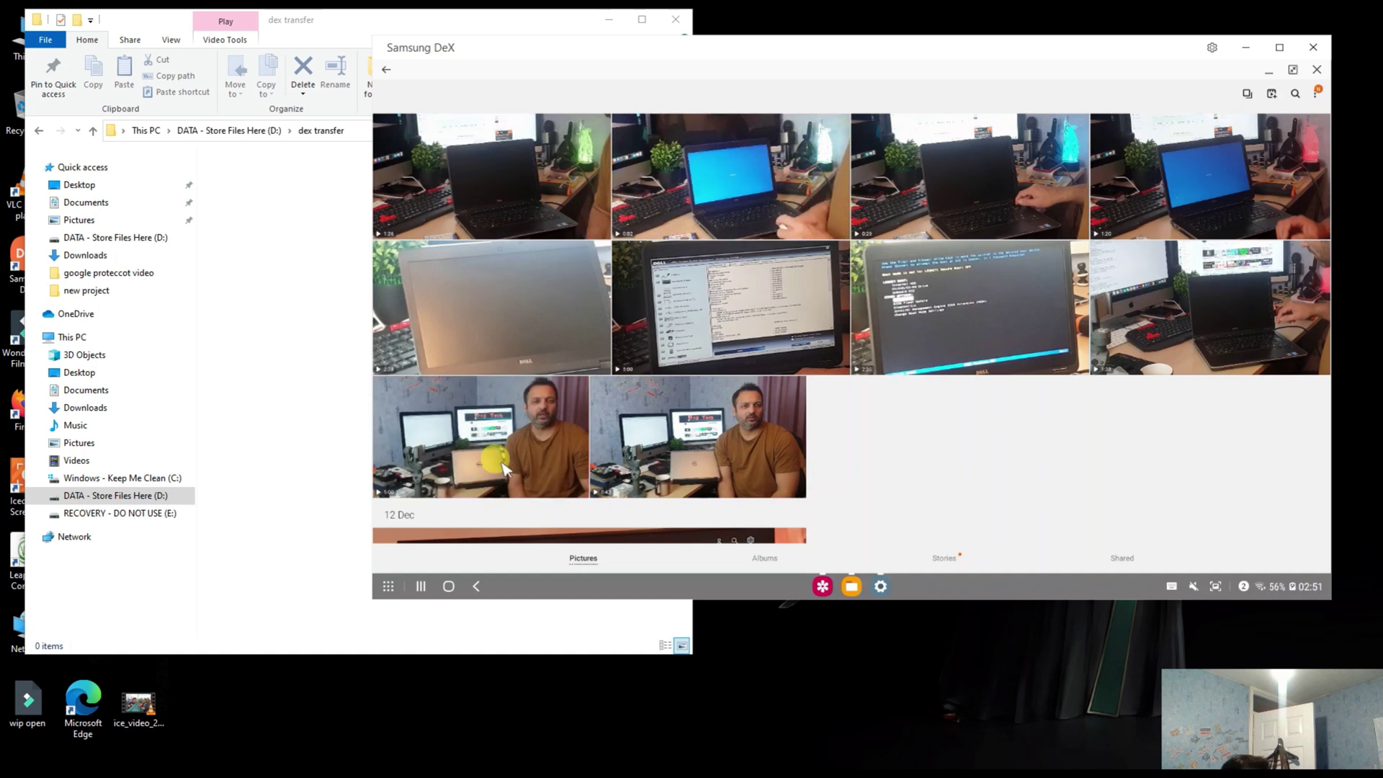
# Drag a talking-to-camera Gallery video into 'dex transfer' and move the progress dialog left
pyautogui.moveTo(555, 23); pyautogui.dragTo(512, 25)
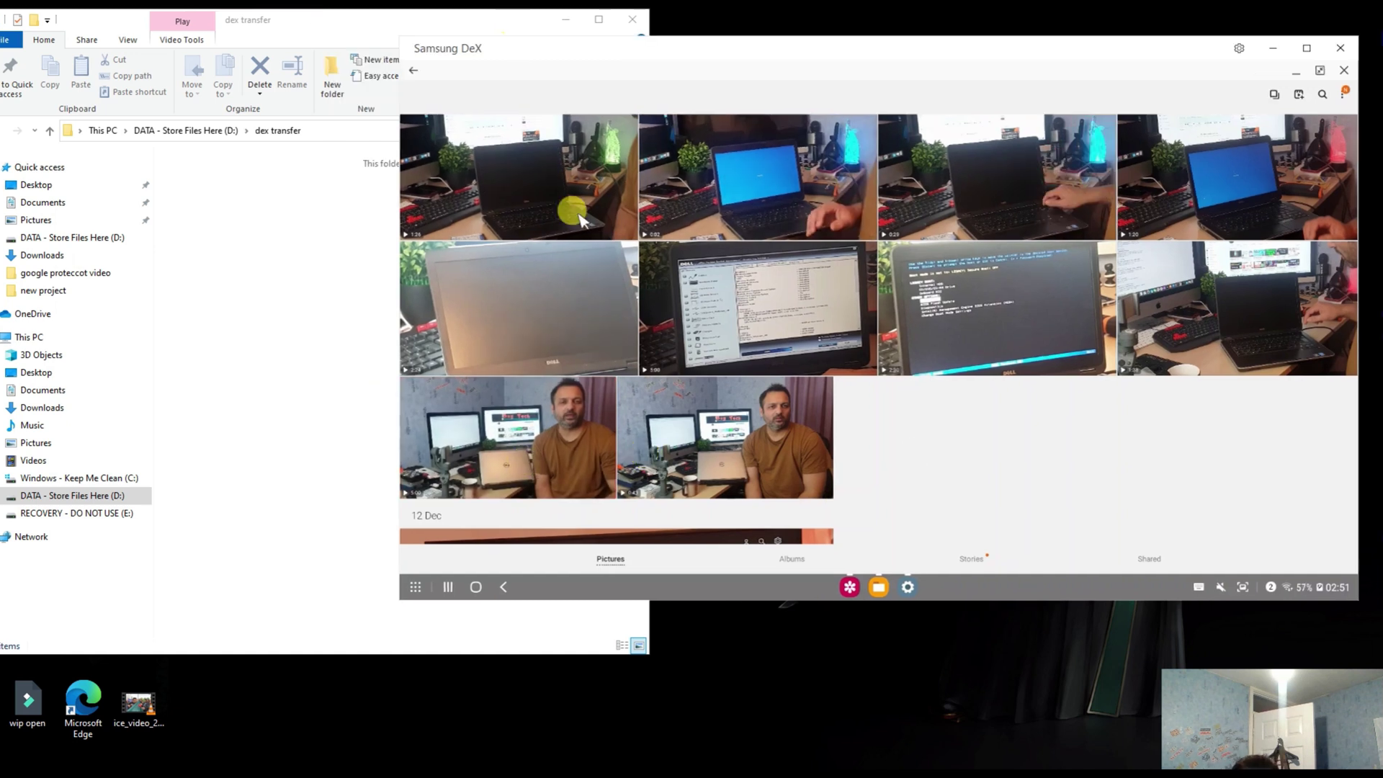
pyautogui.click(574, 443)
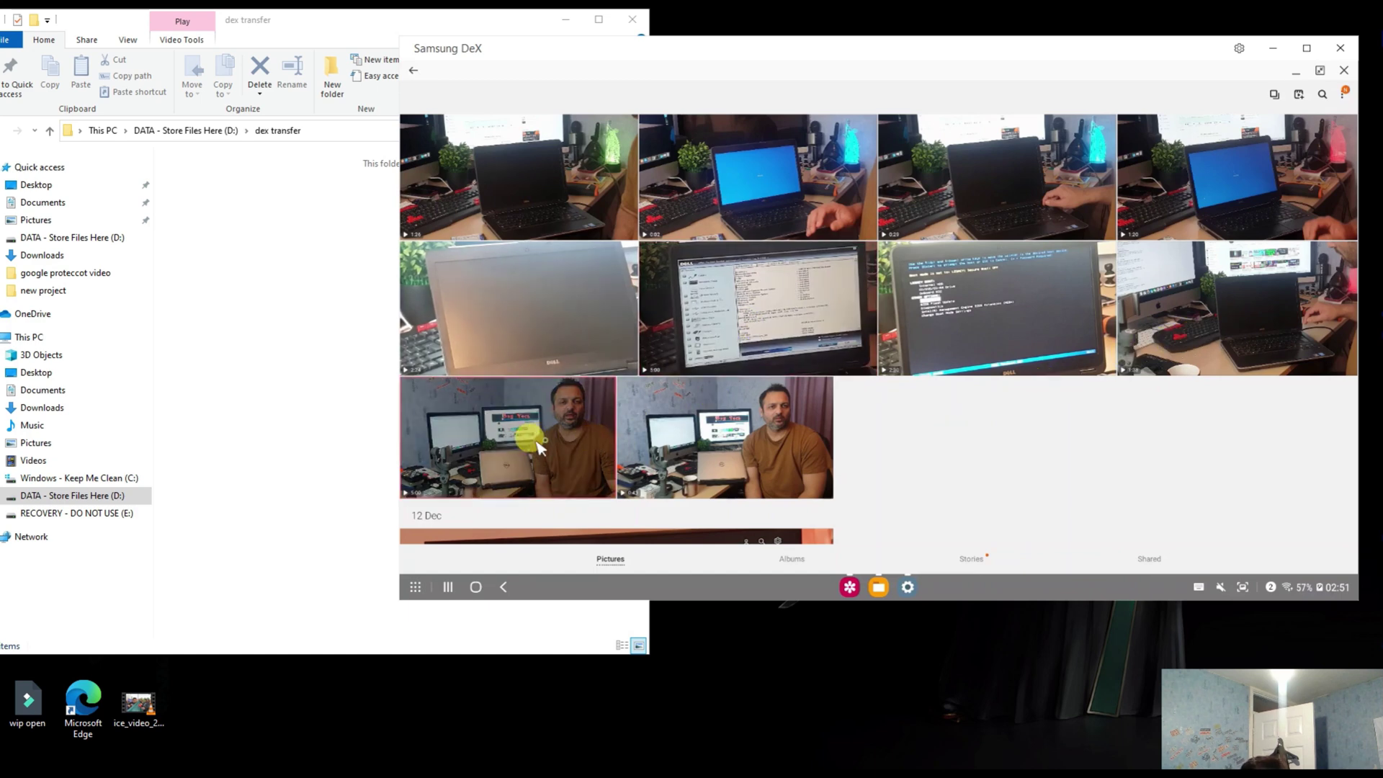
pyautogui.click(325, 422)
pyautogui.click(972, 469)
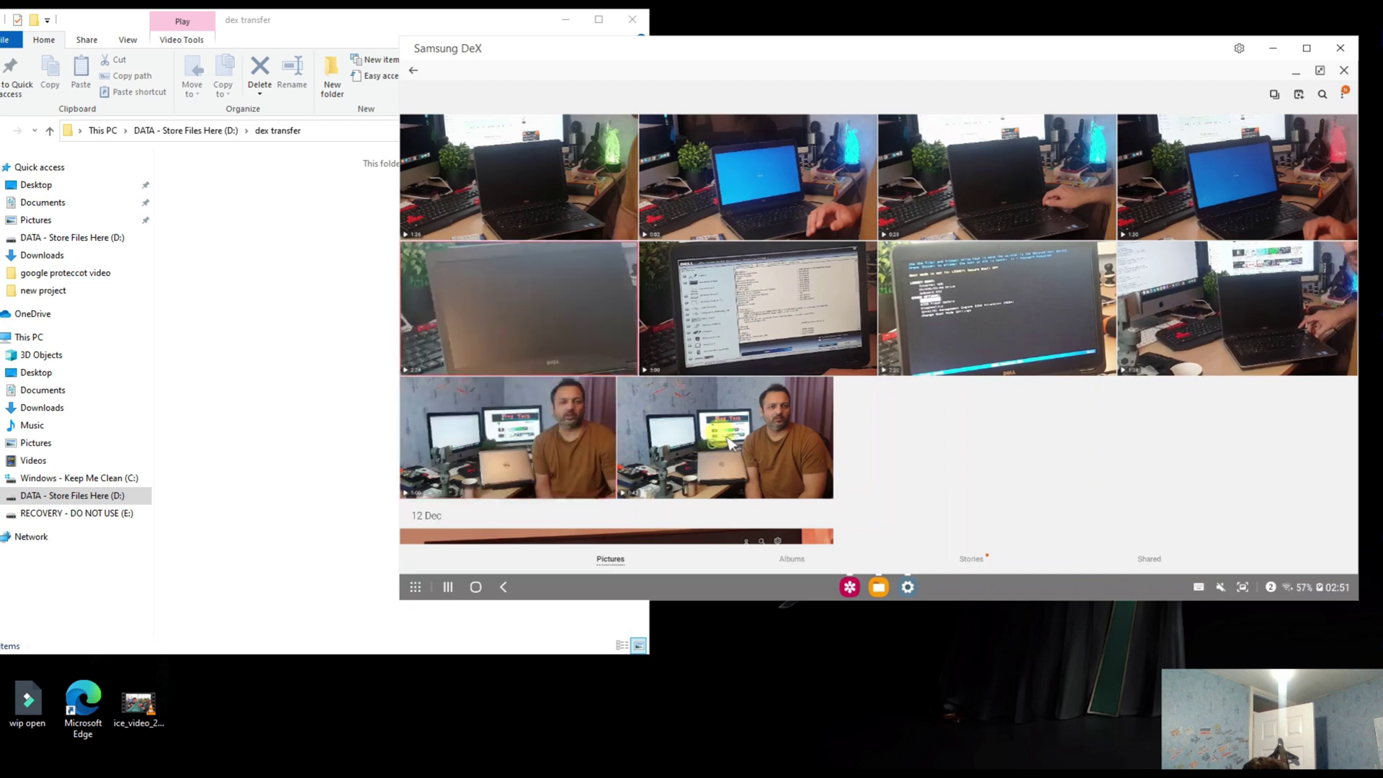
pyautogui.moveTo(319, 438); pyautogui.dragTo(318, 436)
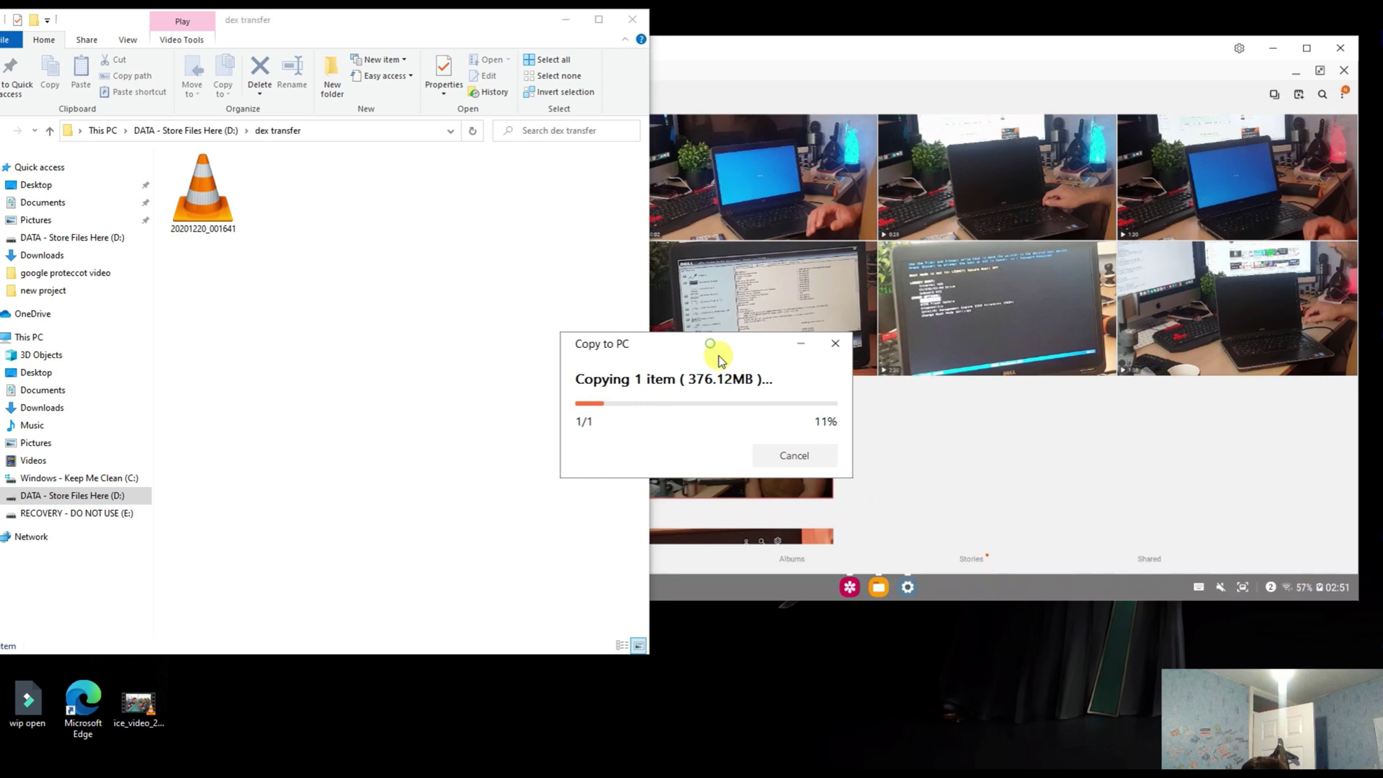
pyautogui.moveTo(710, 348); pyautogui.dragTo(448, 441)
pyautogui.click(951, 468)
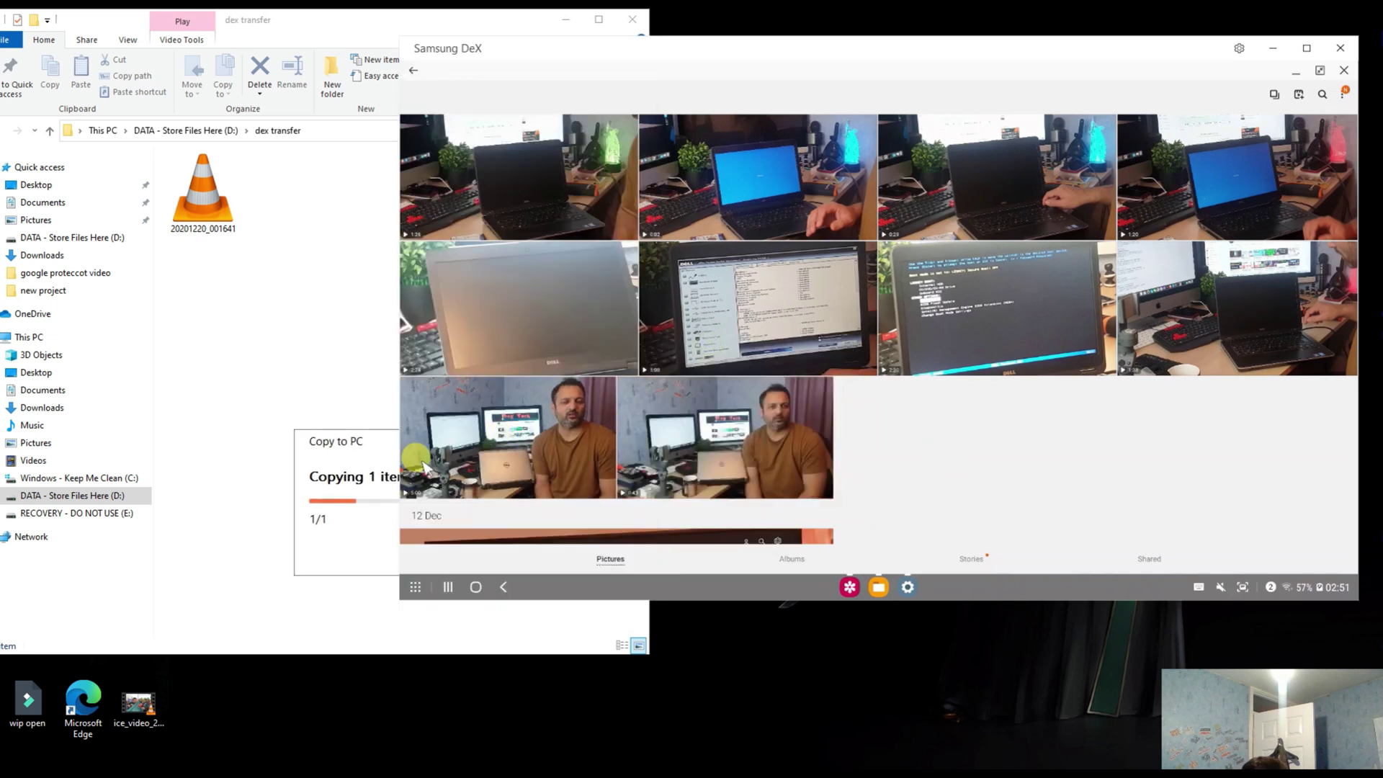
pyautogui.moveTo(357, 442); pyautogui.dragTo(221, 451)
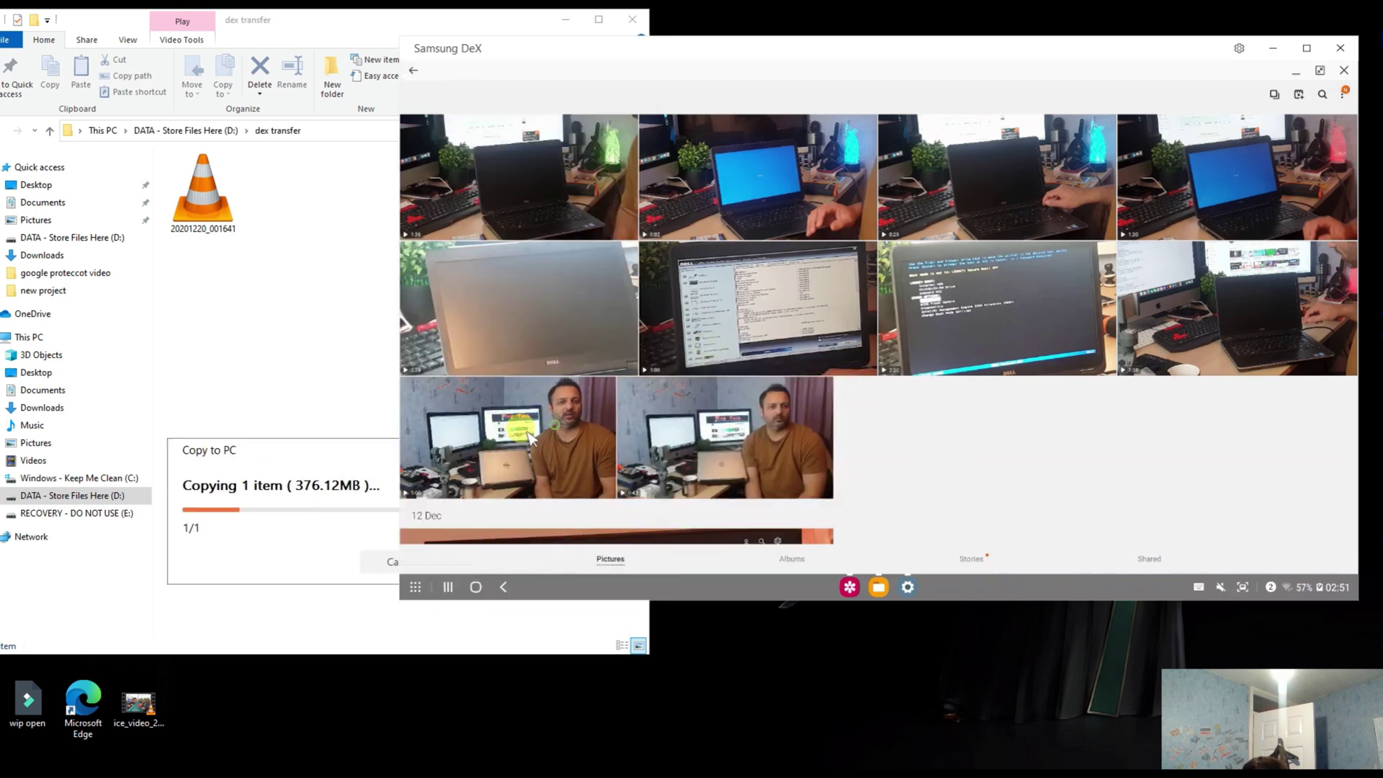
# Try copying a second video during the transfer, then dismiss the error
pyautogui.moveTo(497, 424); pyautogui.dragTo(327, 386)
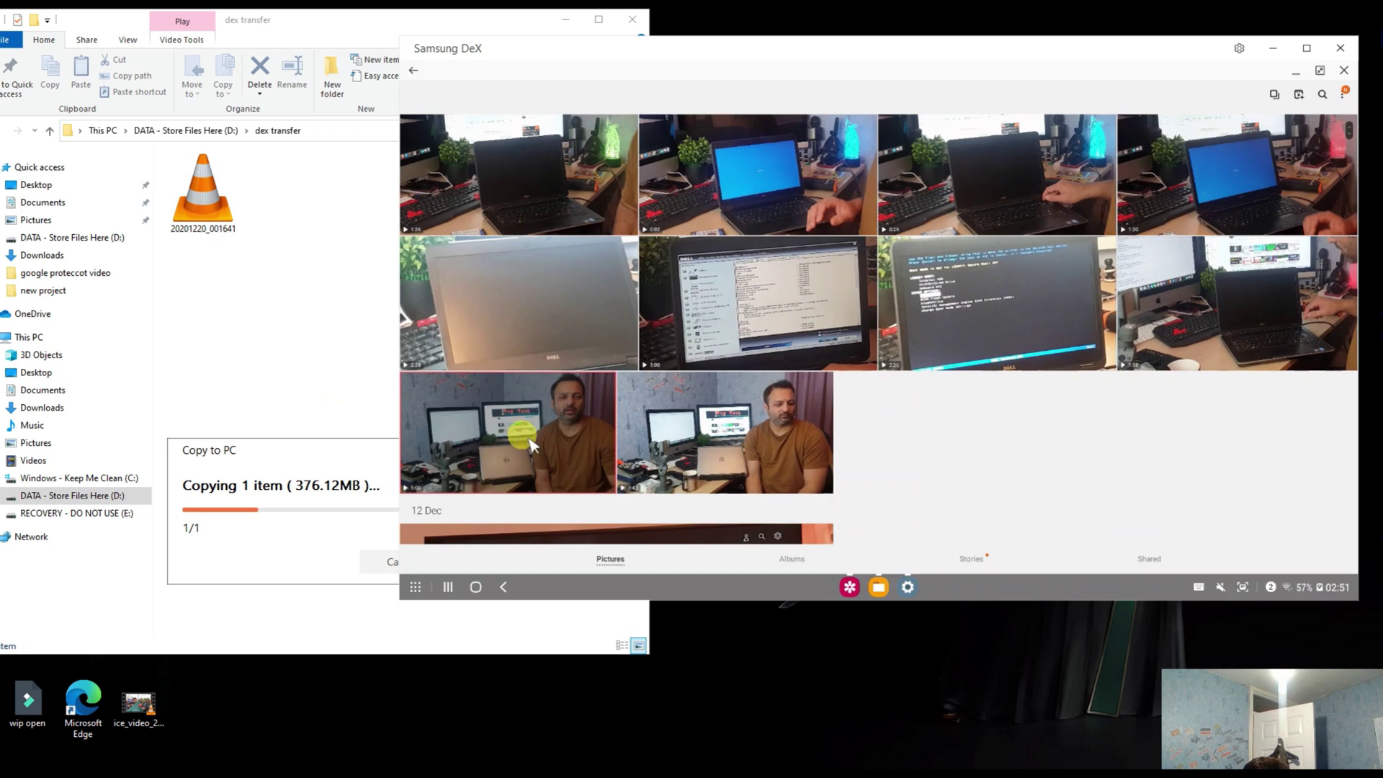
pyautogui.moveTo(448, 398); pyautogui.dragTo(325, 416)
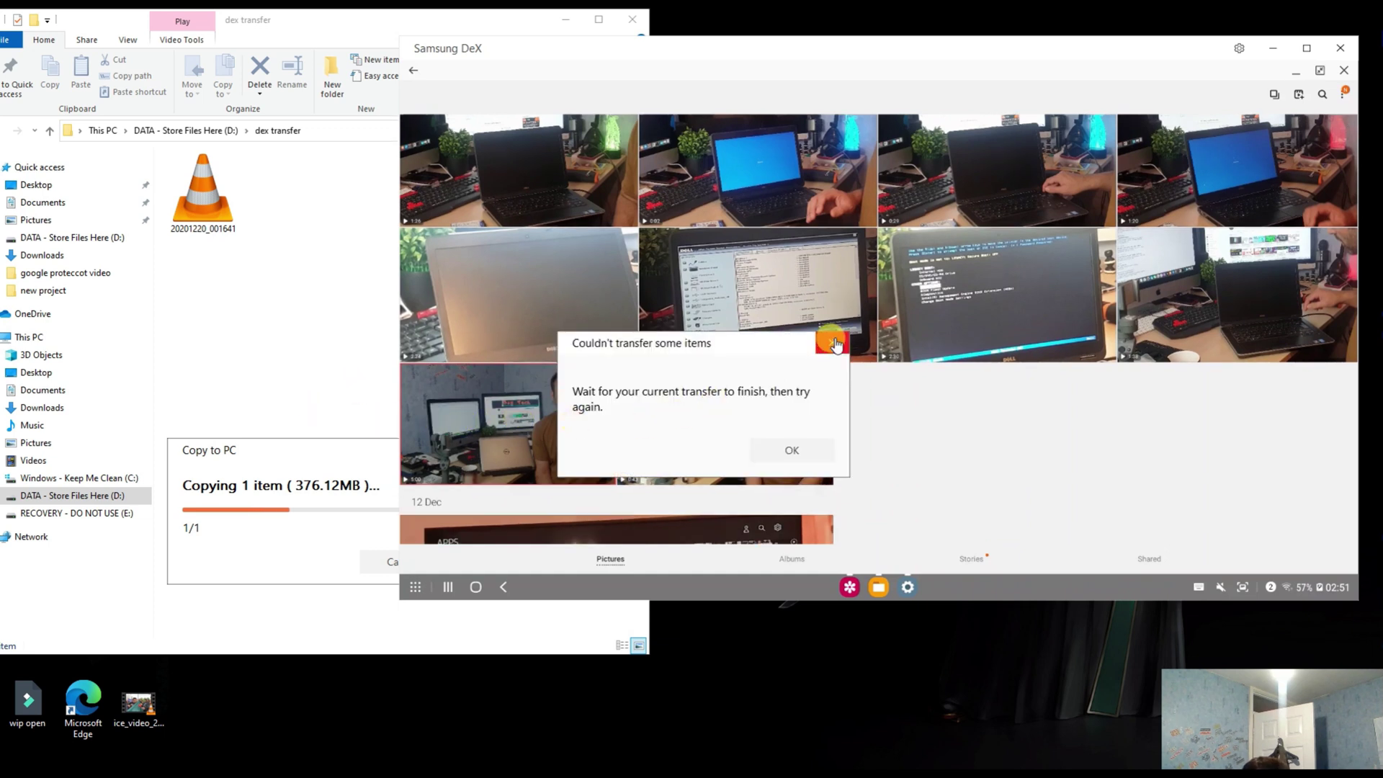
pyautogui.click(832, 342)
# Move the DeX window and copy progress dialog to watch the first video finish copying
pyautogui.moveTo(896, 44); pyautogui.dragTo(865, 105)
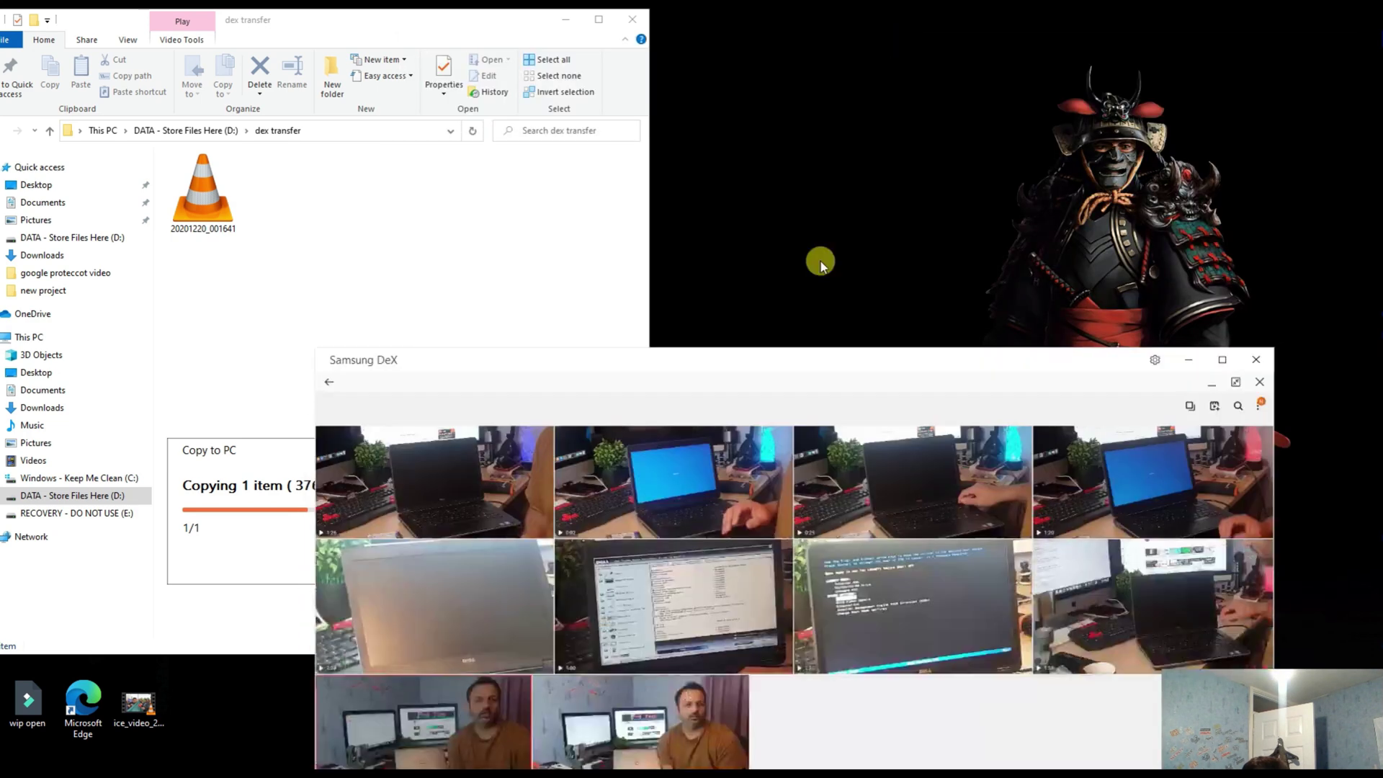
pyautogui.moveTo(306, 456)
pyautogui.mouseDown()
pyautogui.moveTo(1003, 486)
pyautogui.moveTo(245, 602)
pyautogui.mouseUp()
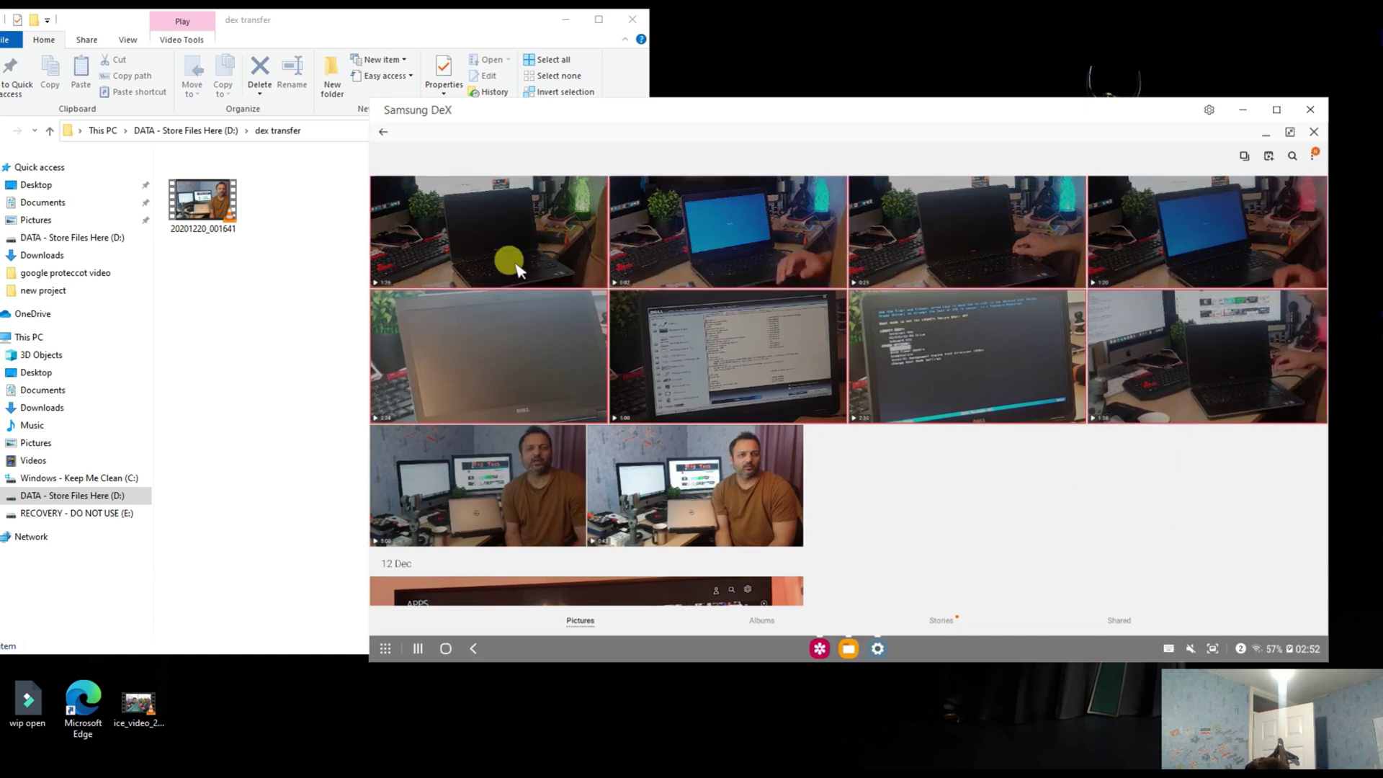
# Select six Gallery videos, including the man's video, and try dragging them
pyautogui.click(517, 270)
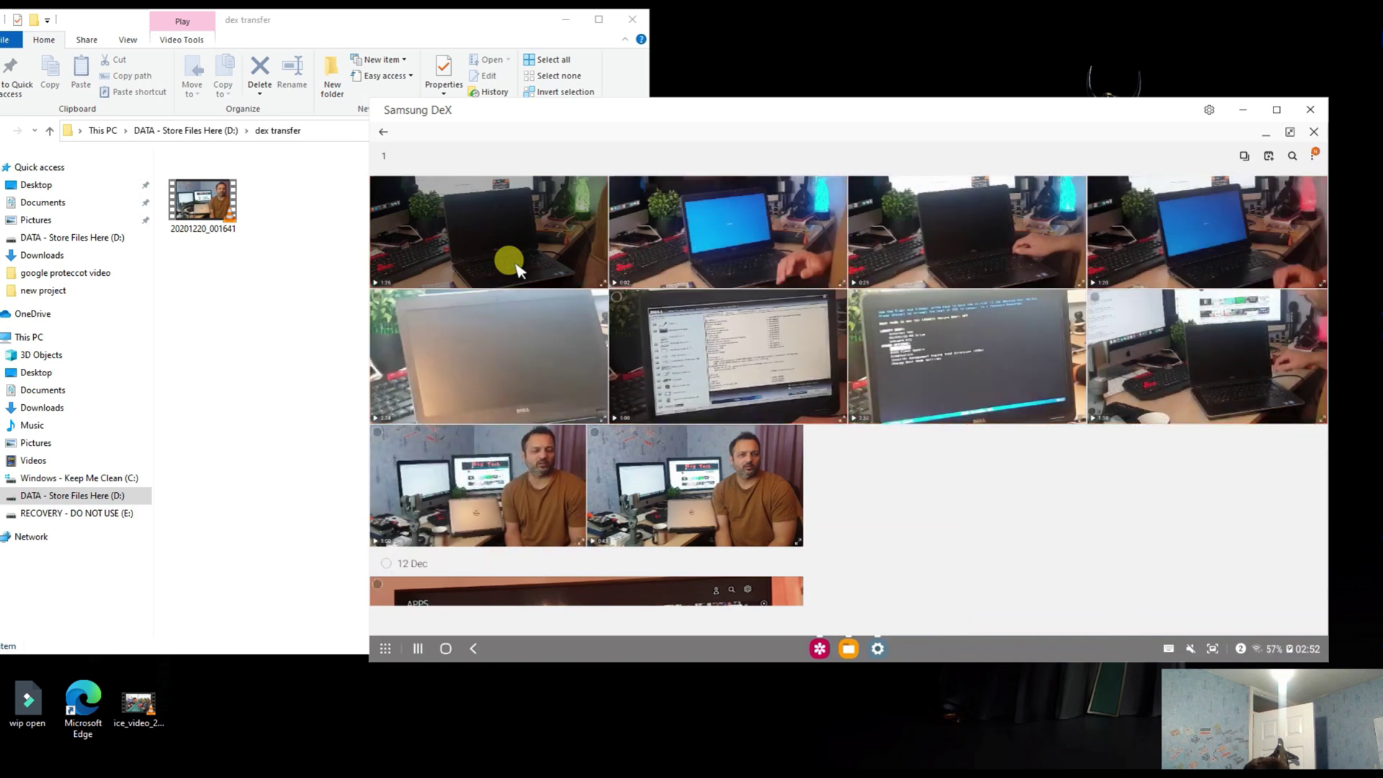
pyautogui.moveTo(516, 269); pyautogui.dragTo(530, 293)
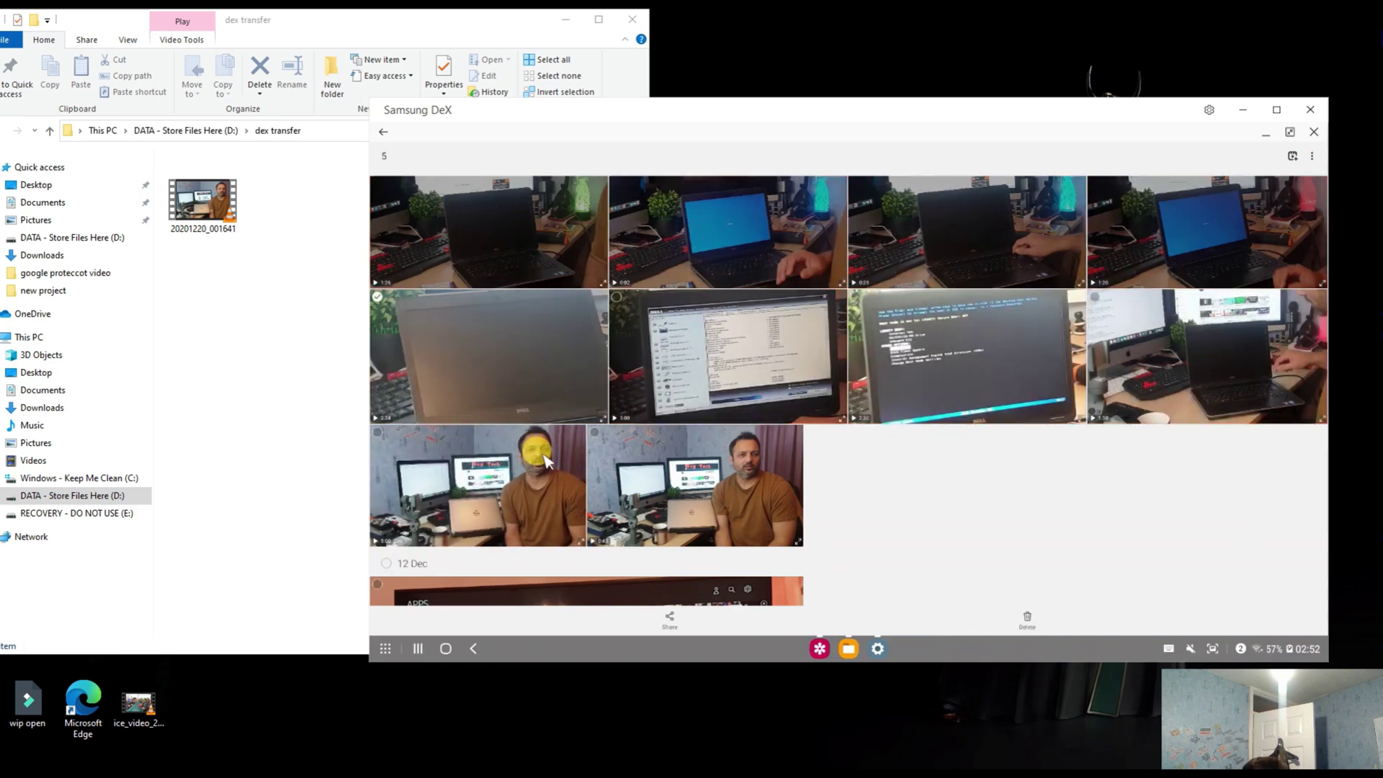
pyautogui.click(497, 467)
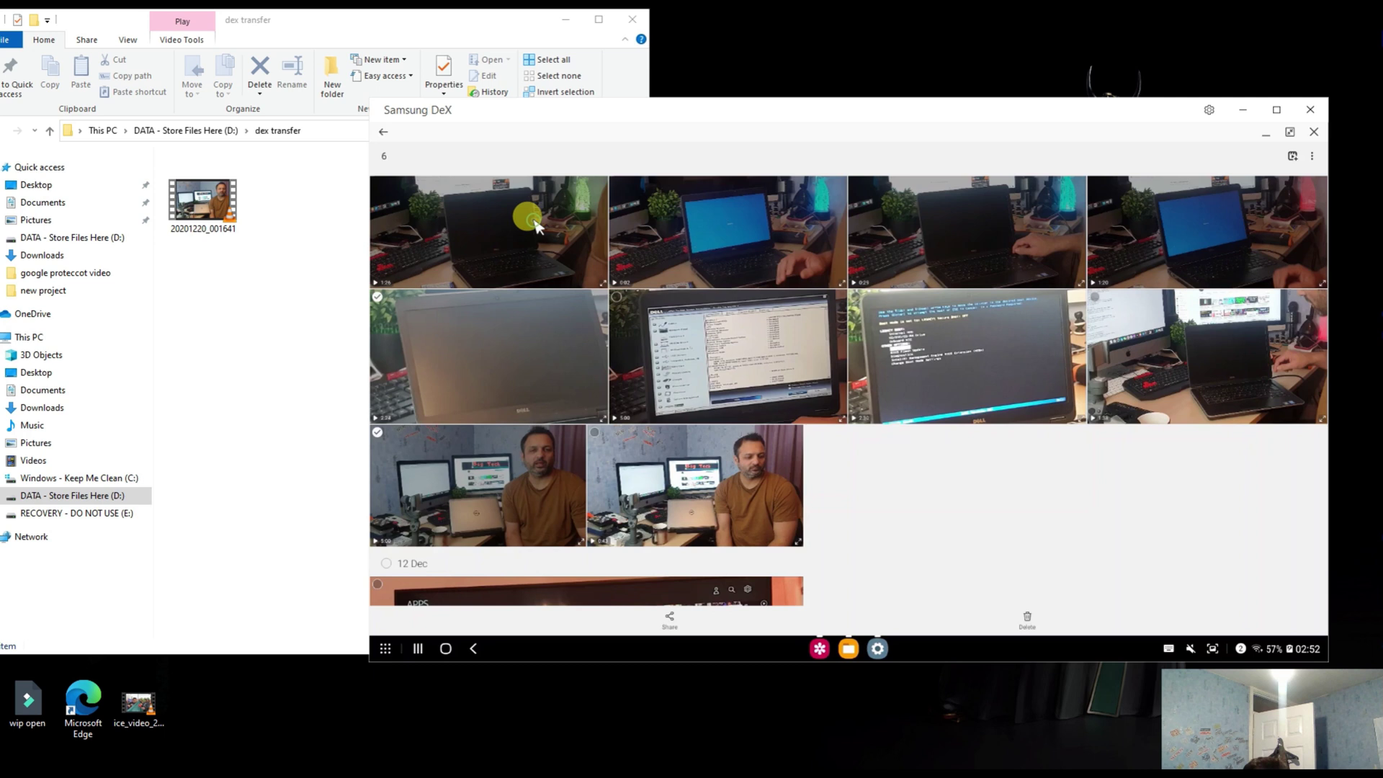
pyautogui.moveTo(536, 224); pyautogui.dragTo(528, 245)
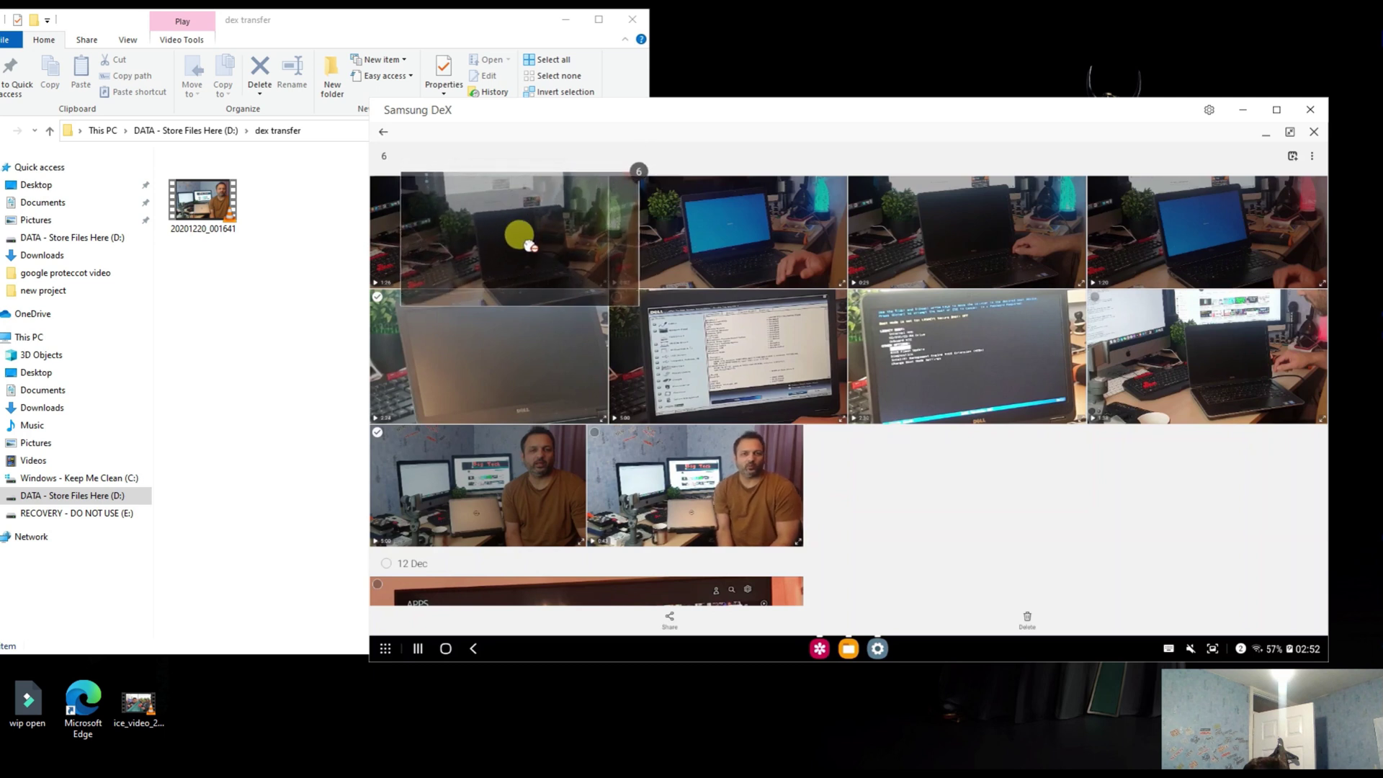
pyautogui.moveTo(530, 247); pyautogui.dragTo(536, 232)
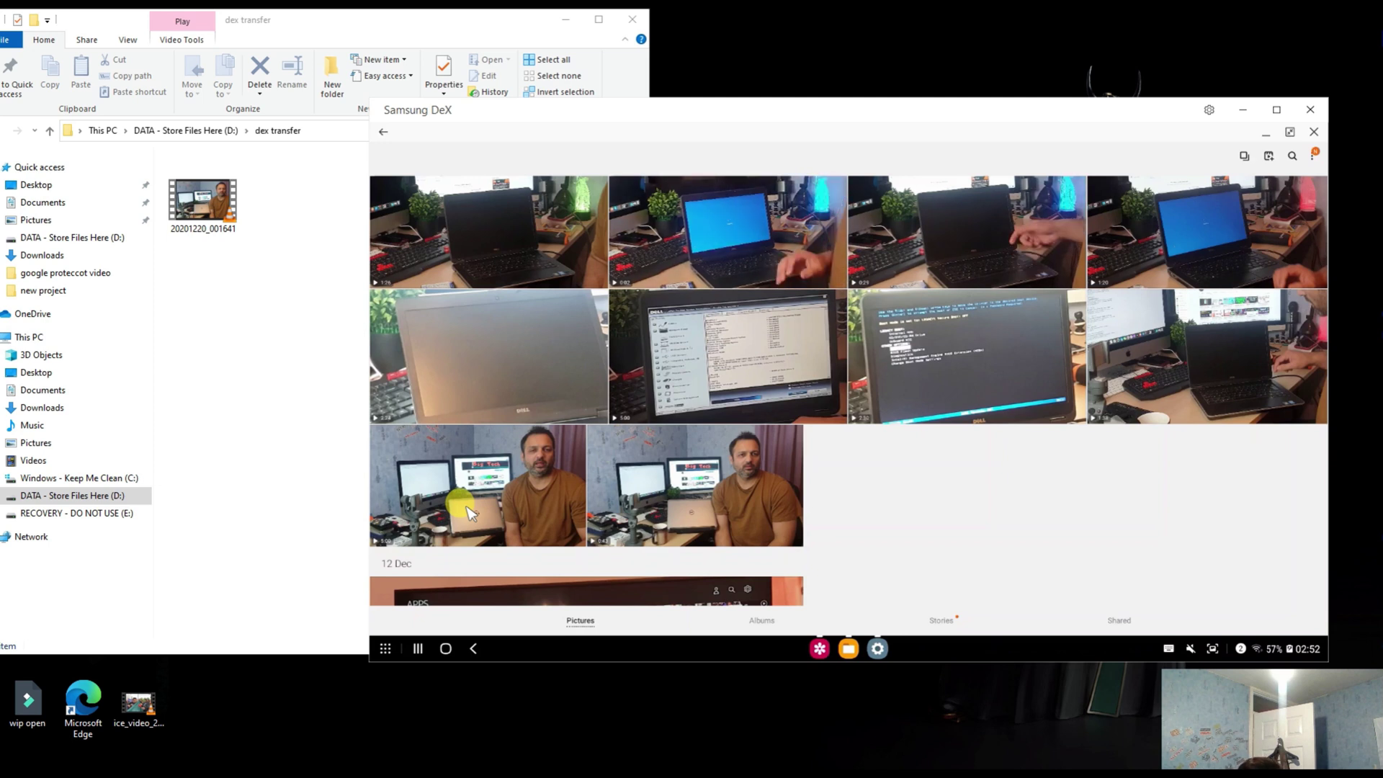
# Start a new selection: the first video, four second-row and three first-row videos
pyautogui.click(467, 513)
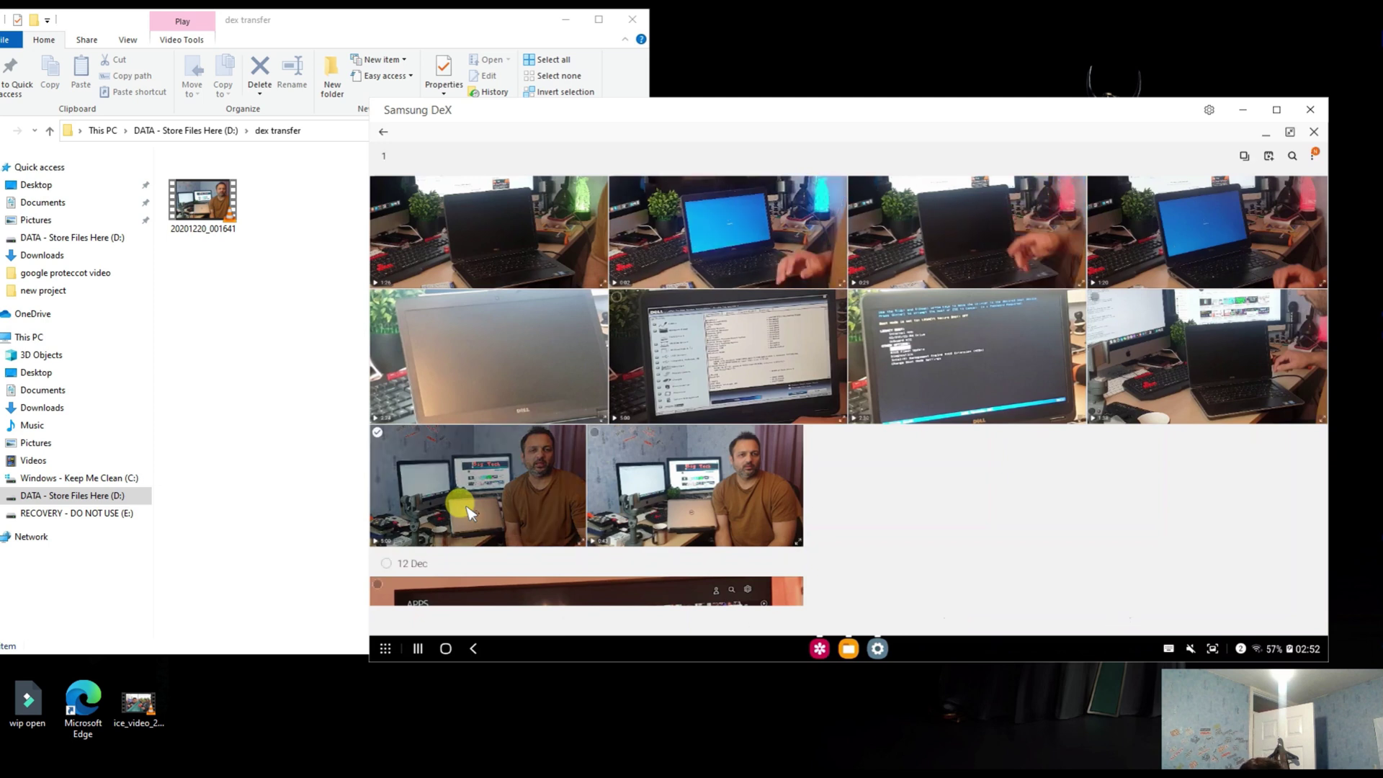
pyautogui.click(1092, 346)
pyautogui.click(950, 335)
pyautogui.click(787, 325)
pyautogui.click(541, 346)
pyautogui.click(880, 255)
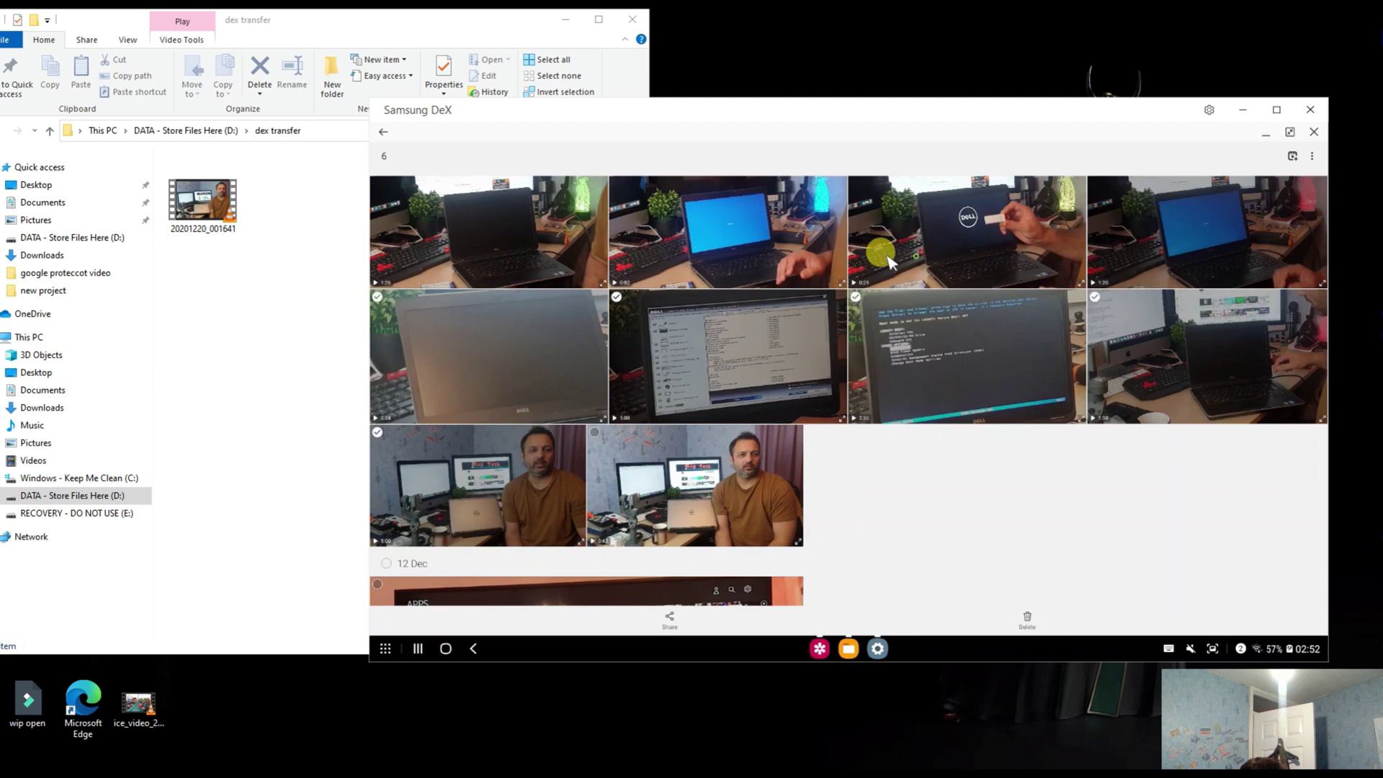
pyautogui.click(763, 245)
pyautogui.click(574, 262)
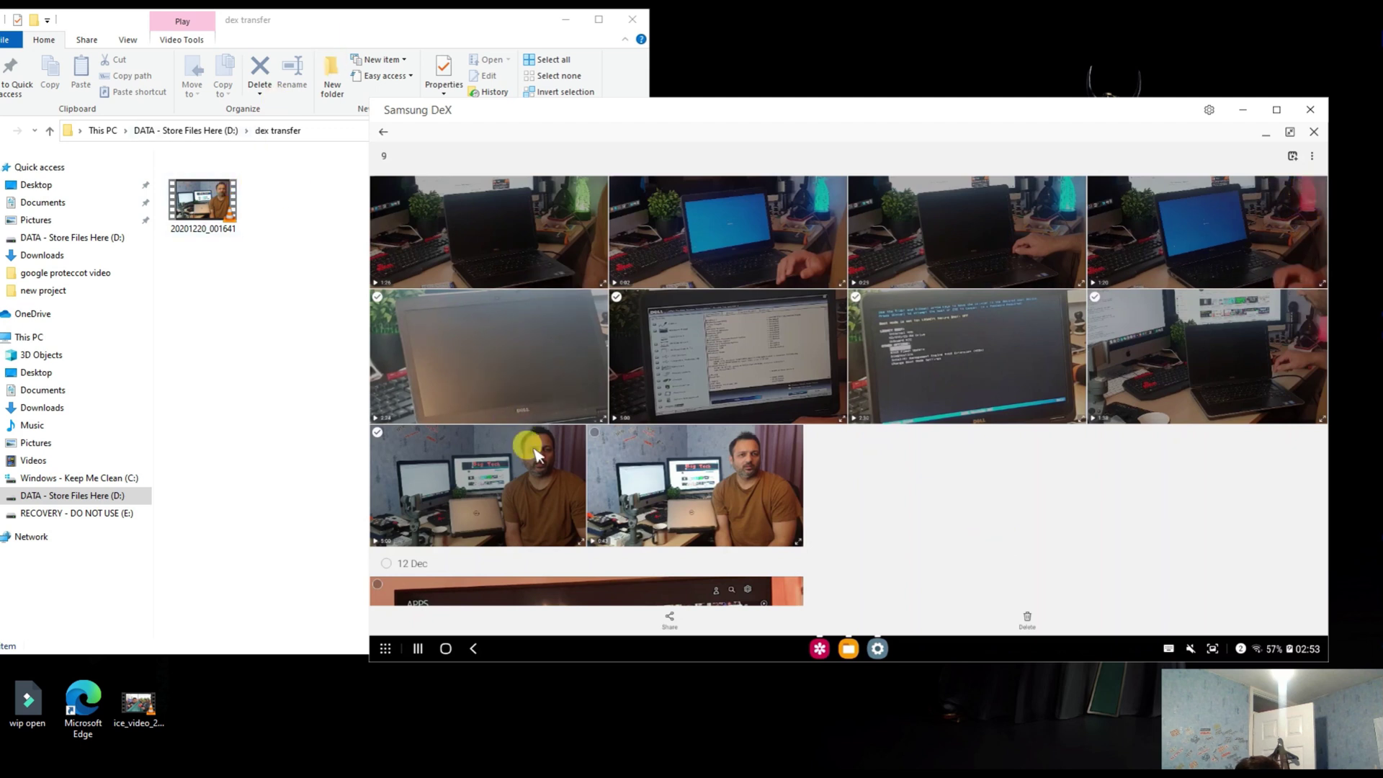
# Drag the nine selected videos (10.03 GB) onto the 'dex transfer' folder and drop them
pyautogui.moveTo(526, 460); pyautogui.dragTo(528, 468)
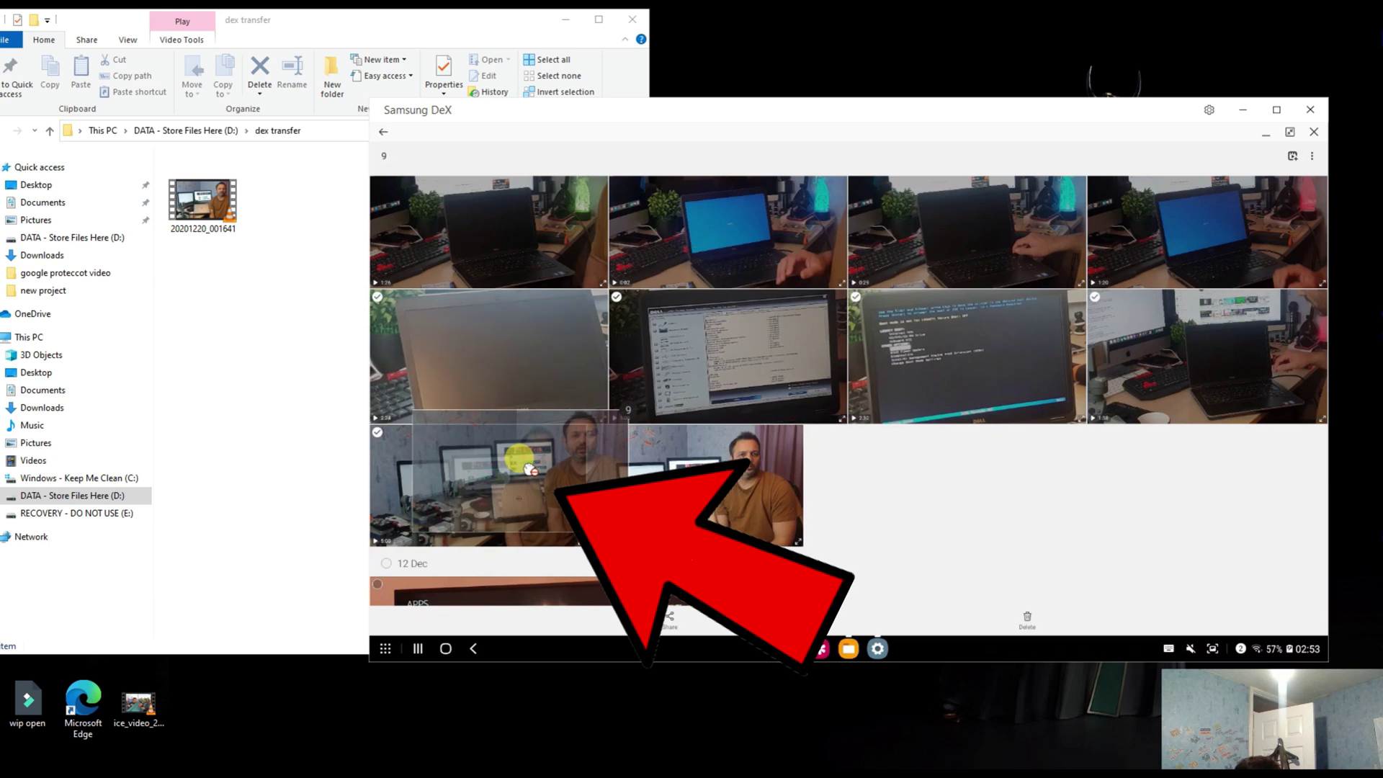
pyautogui.moveTo(530, 469); pyautogui.dragTo(530, 445)
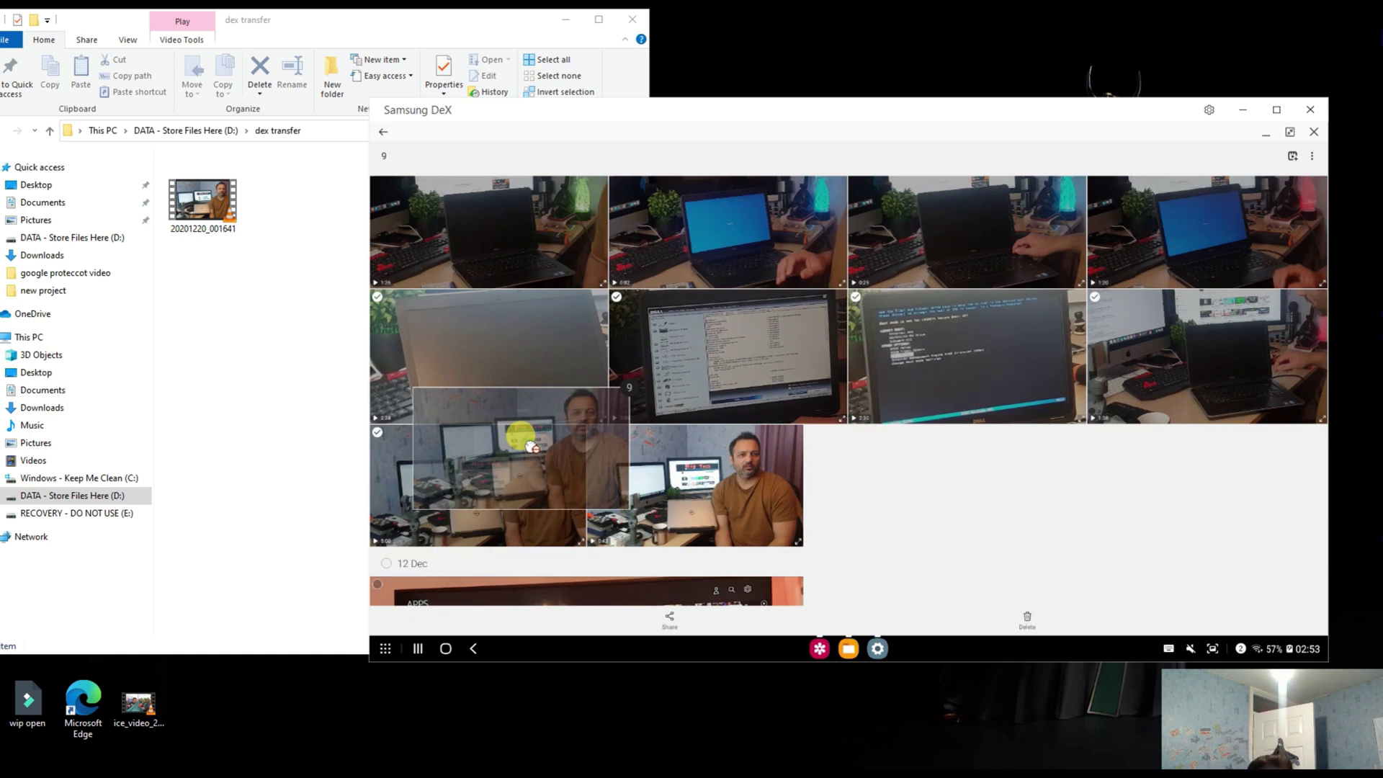
pyautogui.moveTo(530, 443)
pyautogui.mouseDown()
pyautogui.moveTo(436, 438)
pyautogui.moveTo(271, 347)
pyautogui.mouseUp()
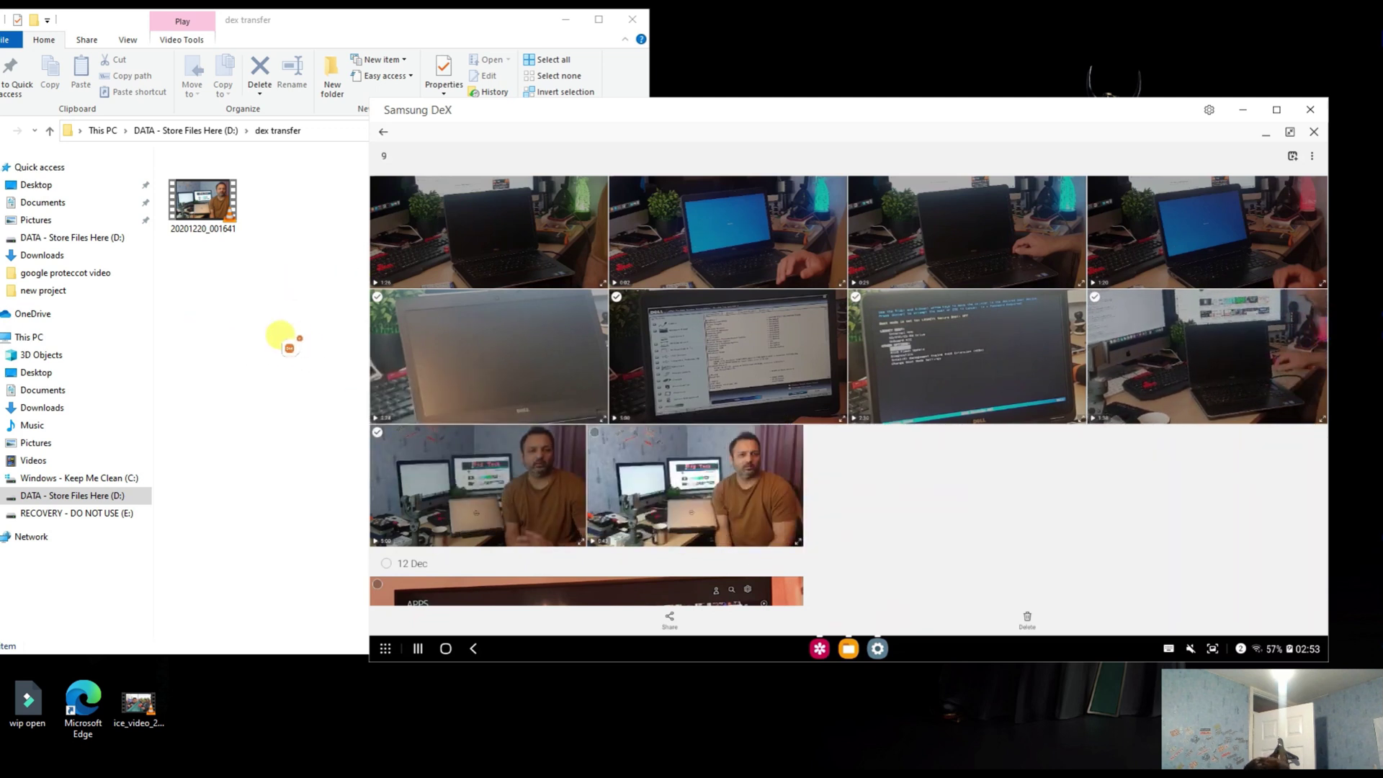
pyautogui.moveTo(349, 289); pyautogui.dragTo(267, 364)
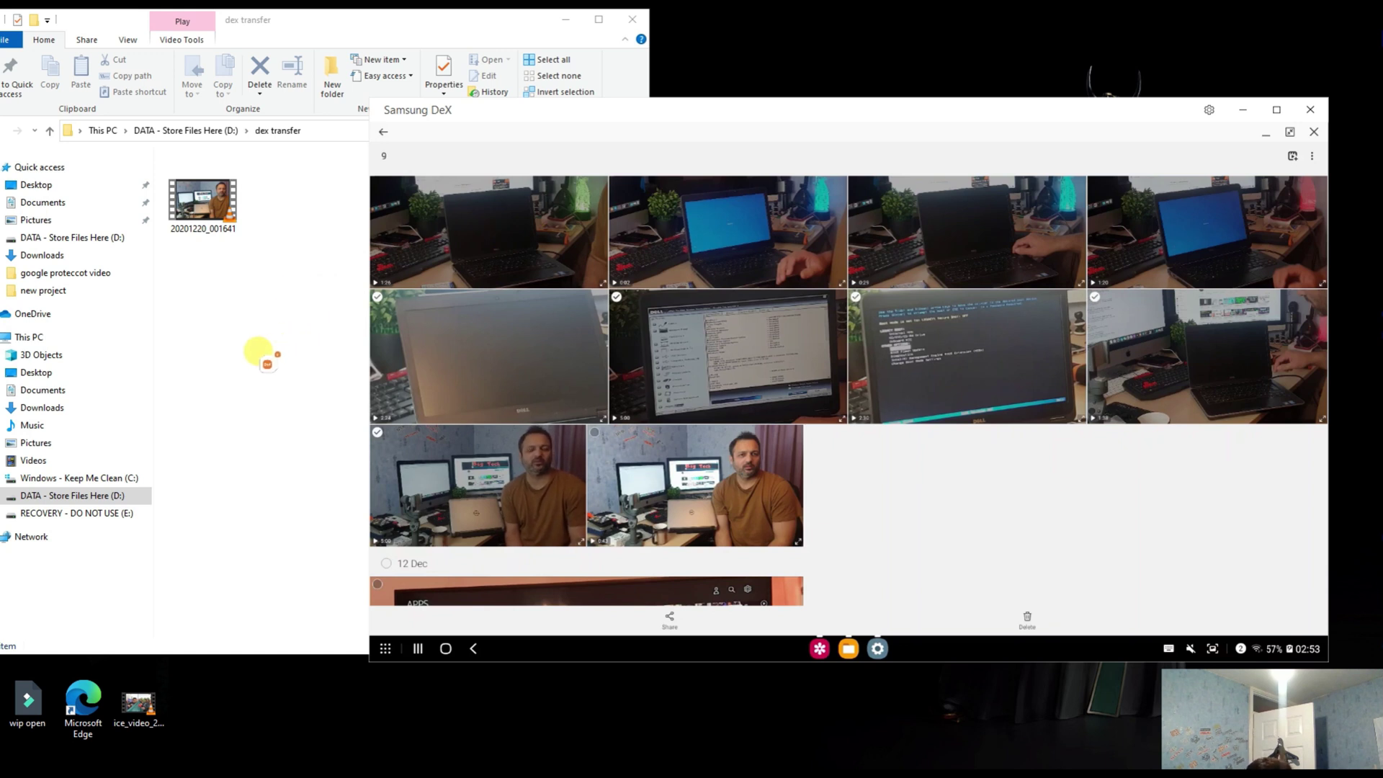
pyautogui.moveTo(262, 356)
pyautogui.mouseDown()
pyautogui.moveTo(330, 279)
pyautogui.moveTo(249, 321)
pyautogui.mouseUp()
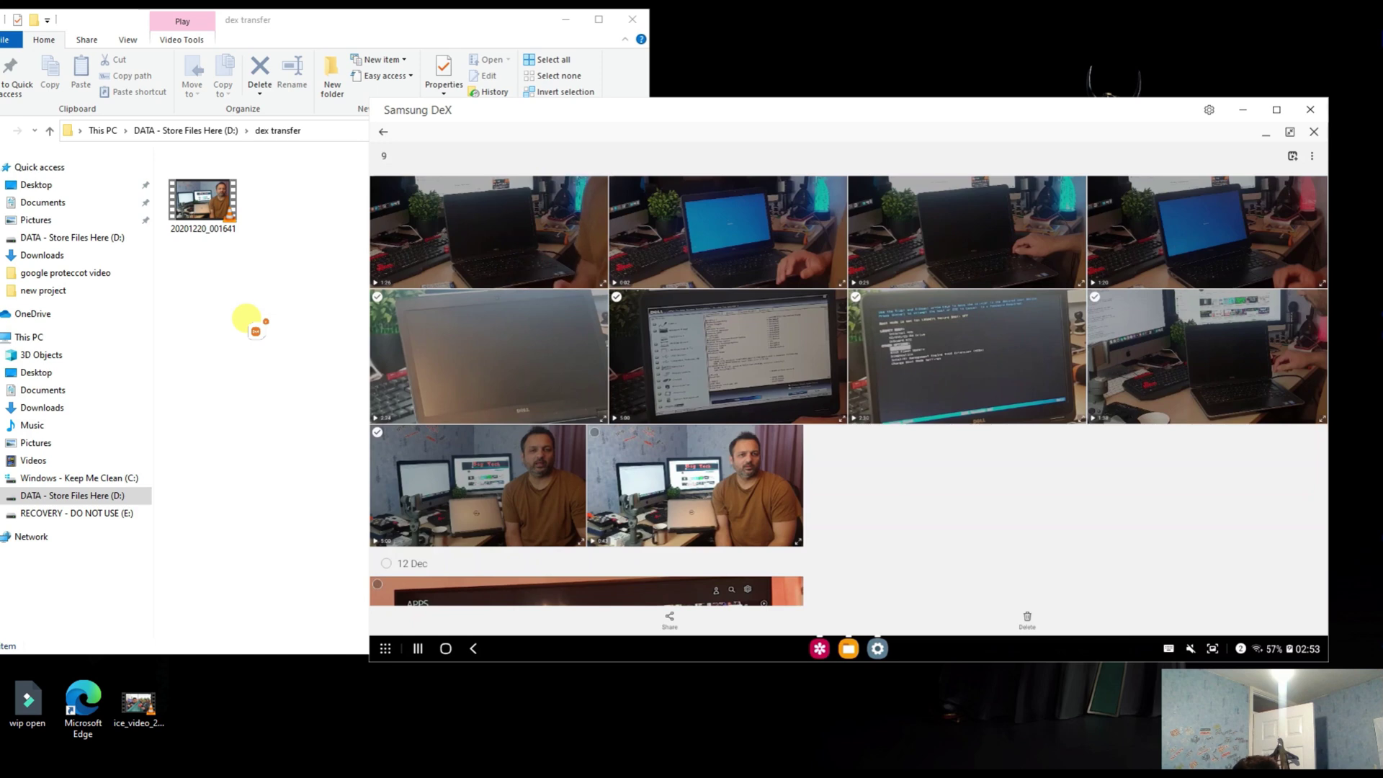
pyautogui.moveTo(249, 320); pyautogui.dragTo(284, 360)
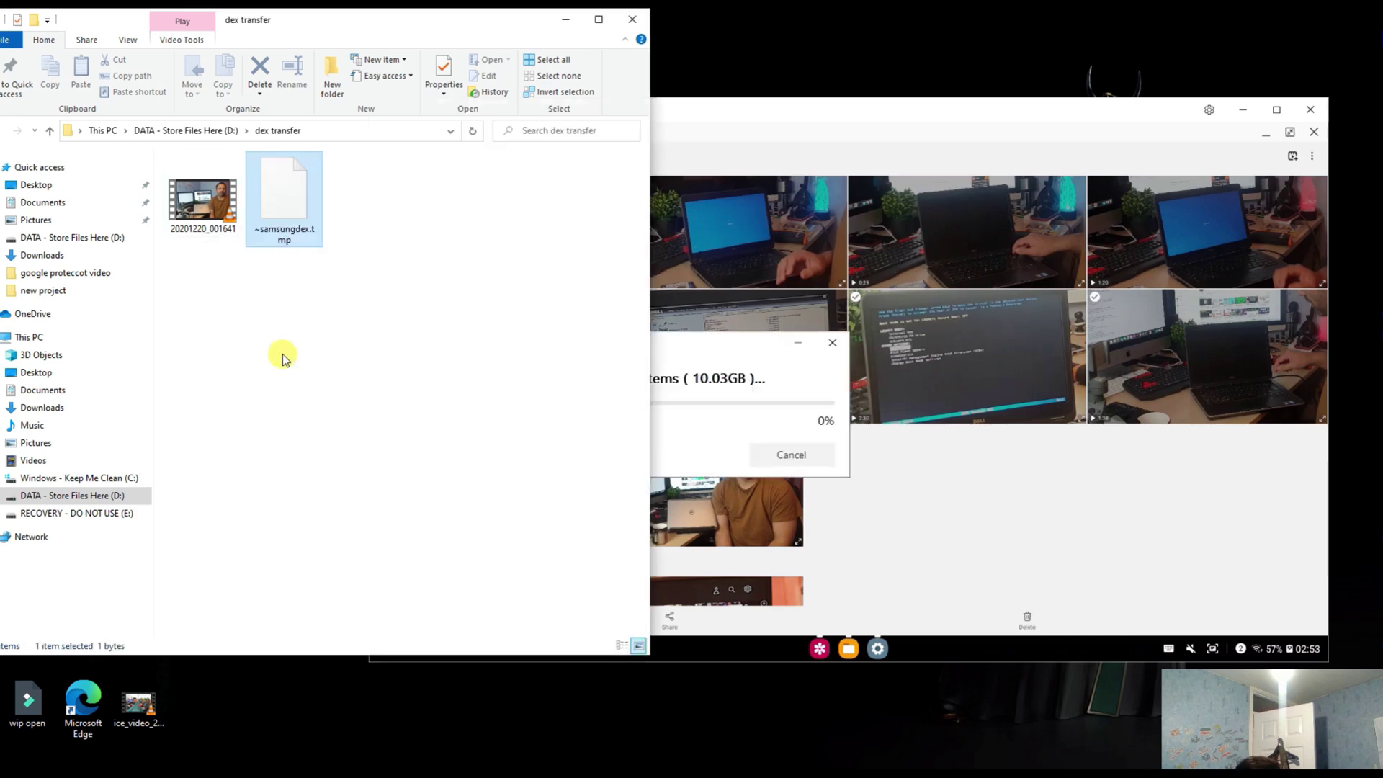
# Minimize DeX and arrange the Copy to PC progress dialog in front of File Explorer
pyautogui.click(1244, 110)
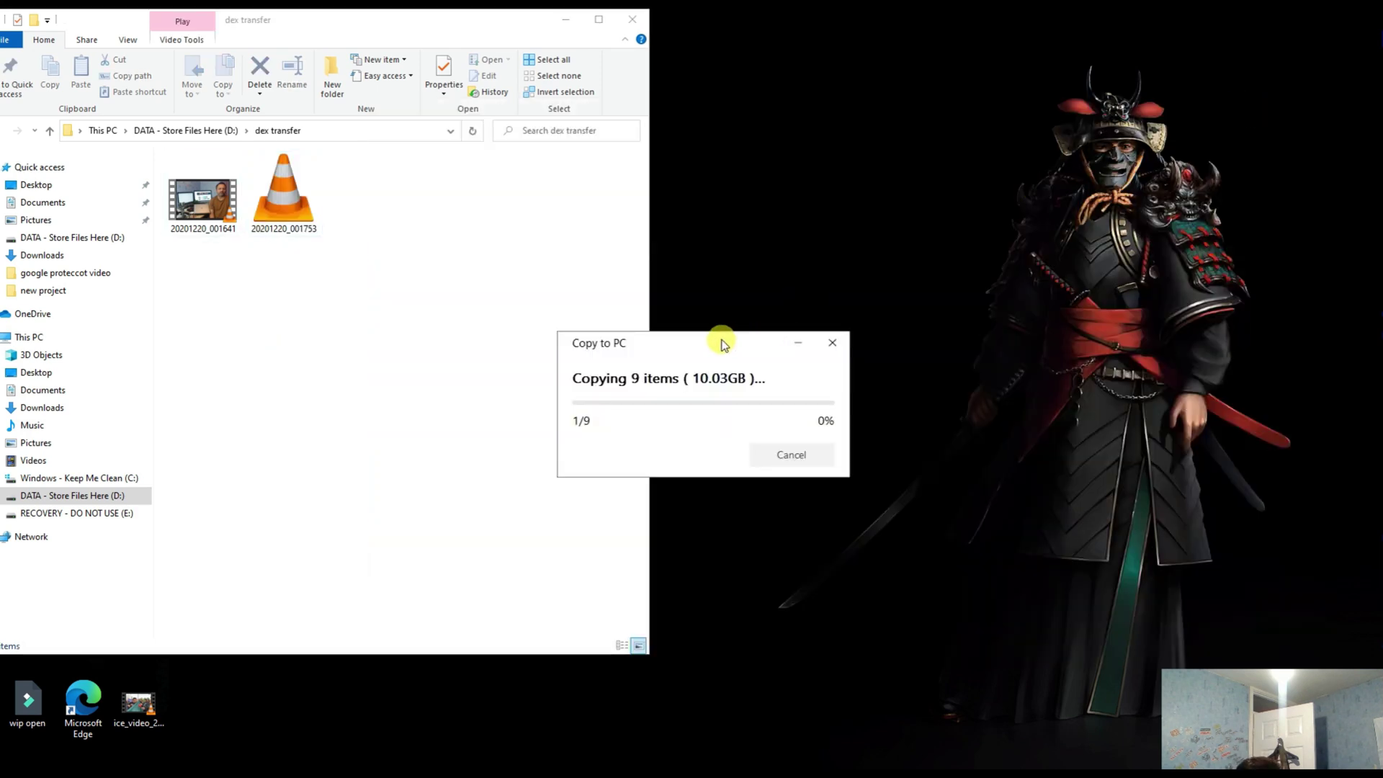
pyautogui.moveTo(720, 344); pyautogui.dragTo(834, 237)
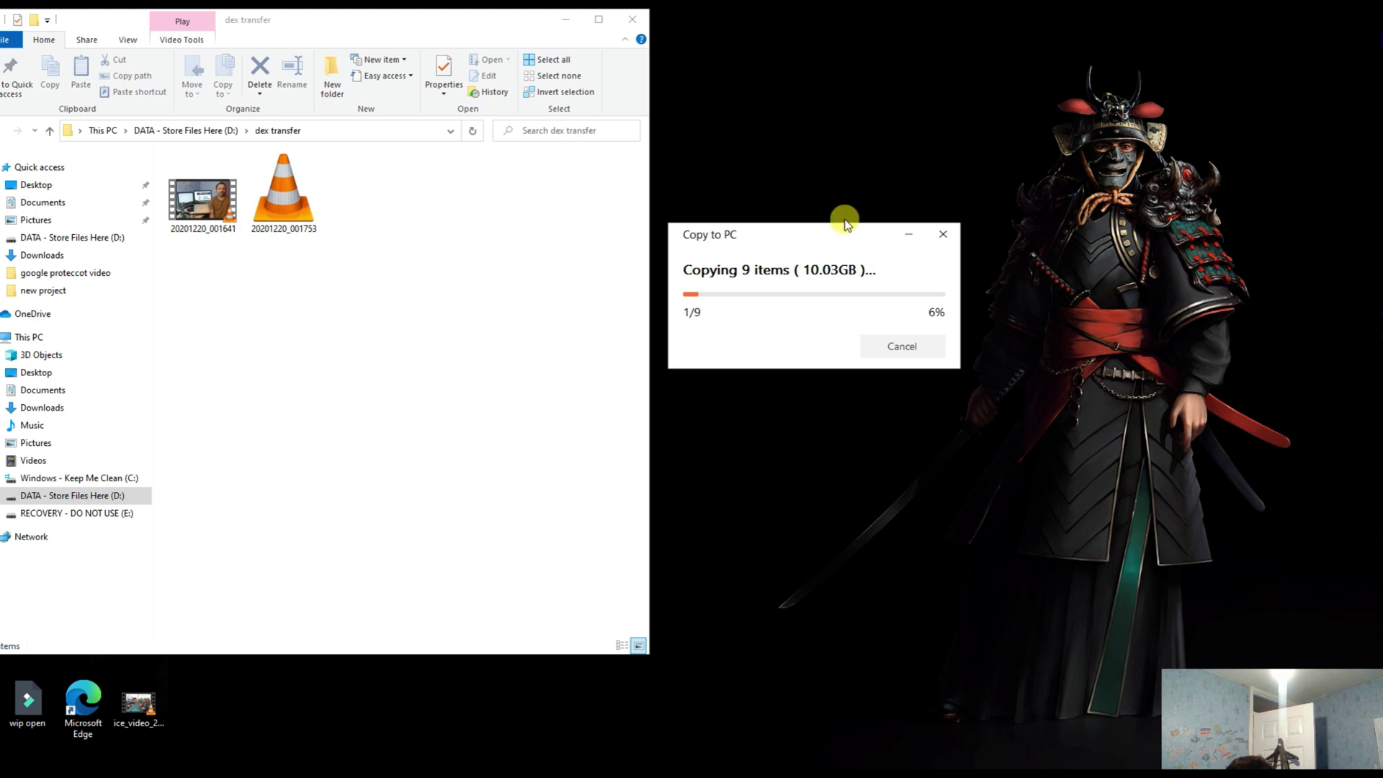
pyautogui.moveTo(830, 229); pyautogui.dragTo(849, 198)
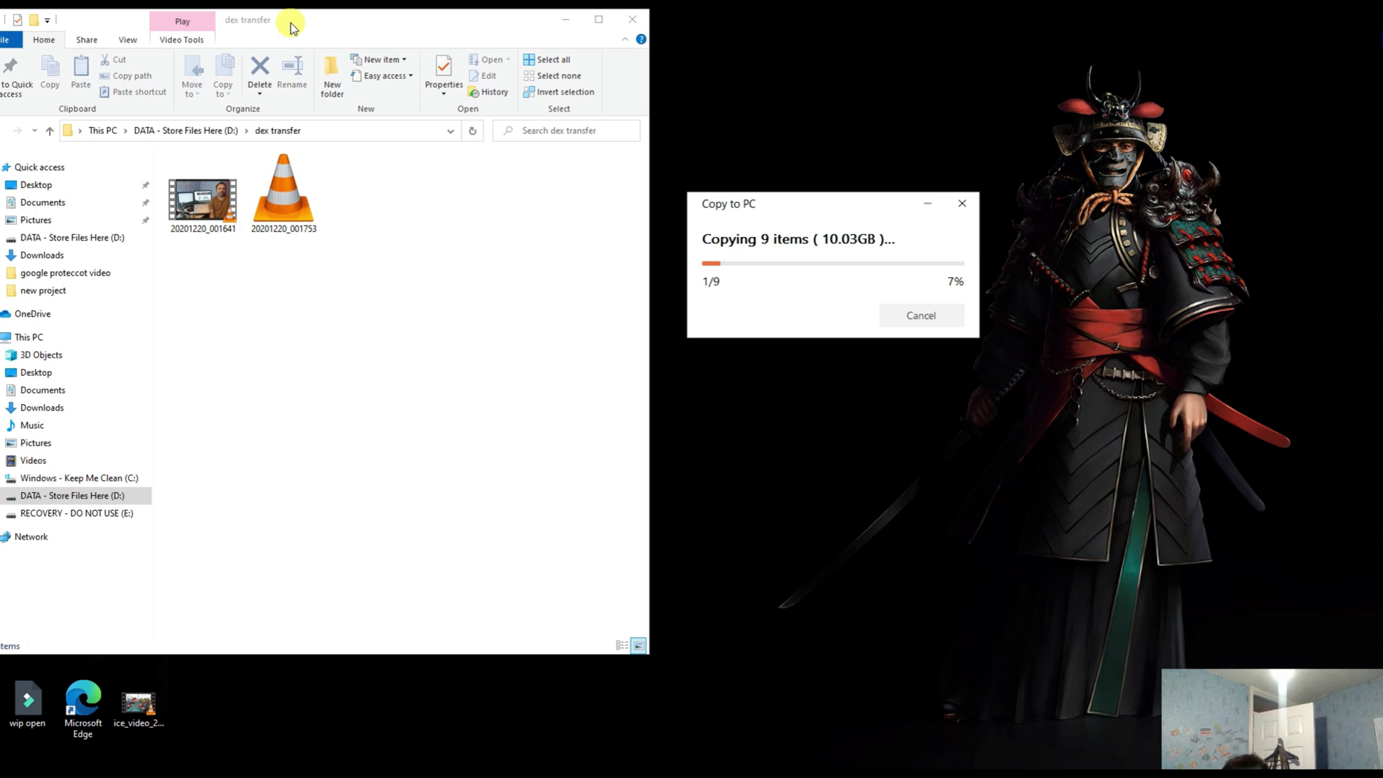
pyautogui.moveTo(293, 28); pyautogui.dragTo(390, 34)
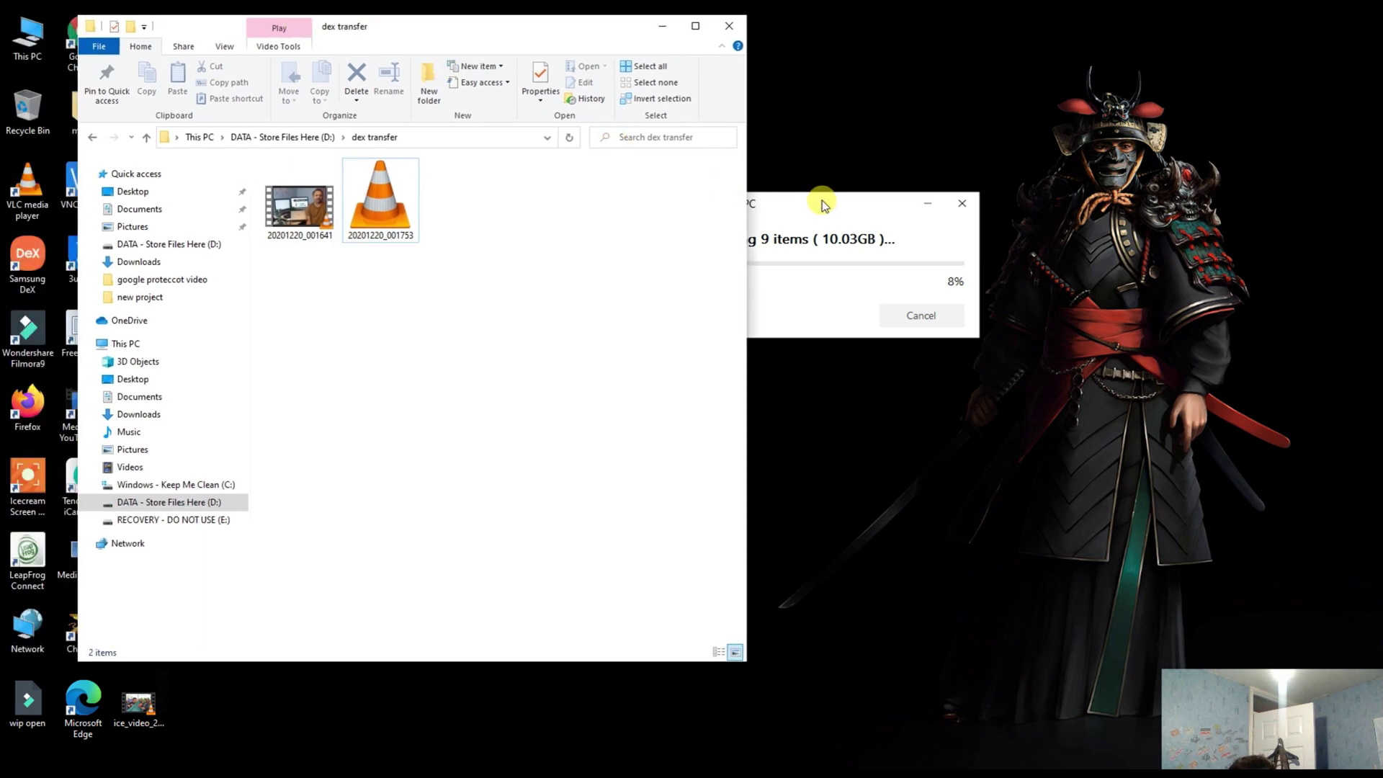
pyautogui.moveTo(823, 206); pyautogui.dragTo(890, 272)
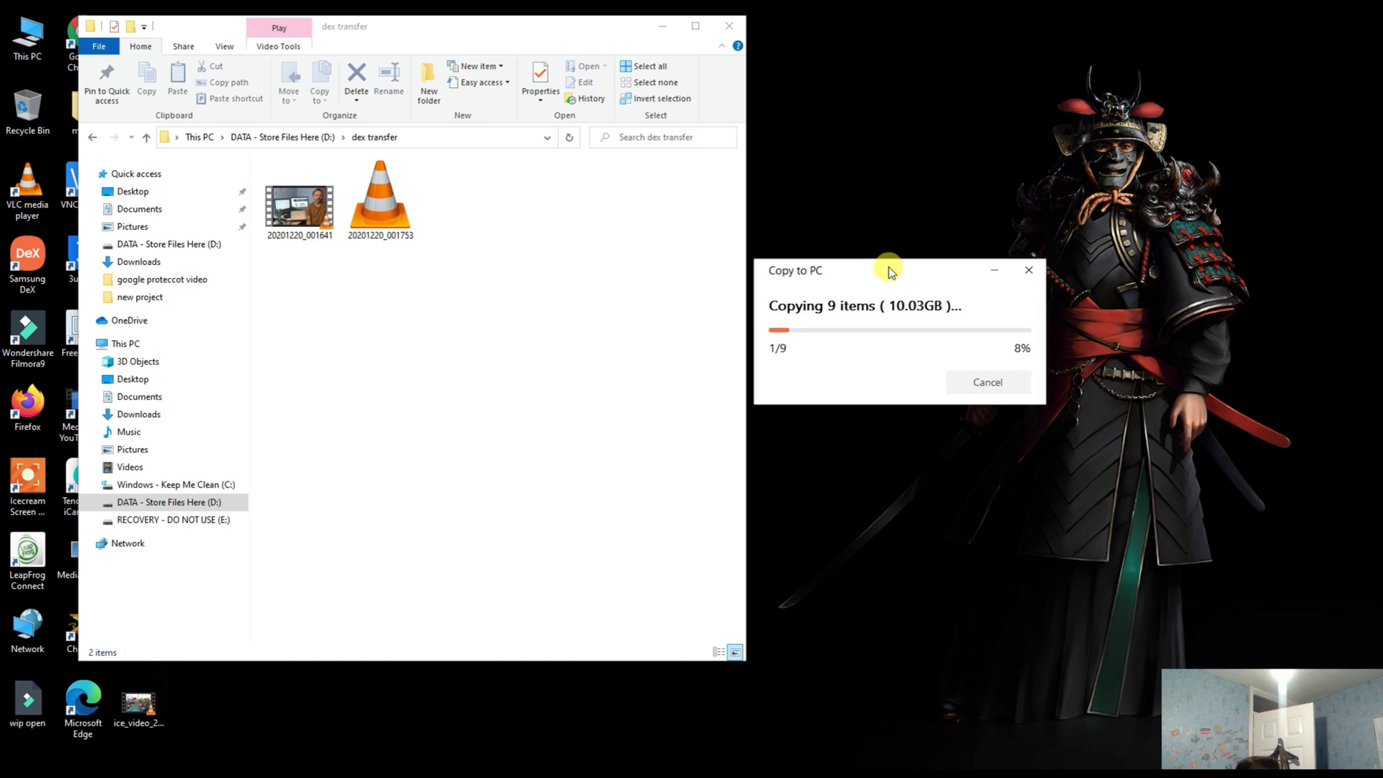